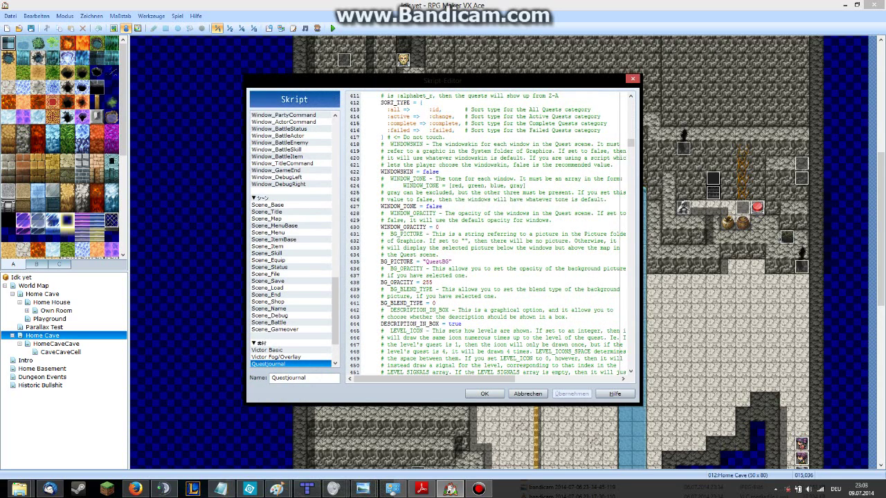
Bring the Script Editor to the front, reposition it, and close it.
click(478, 489)
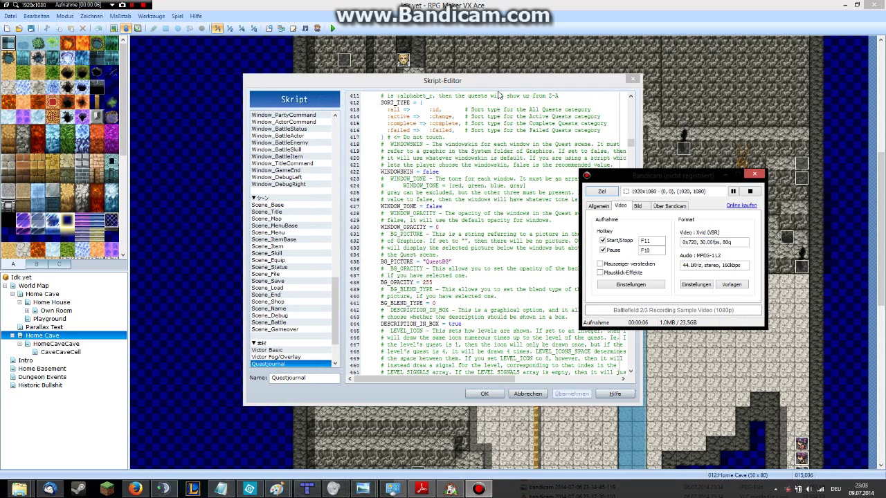
click(499, 88)
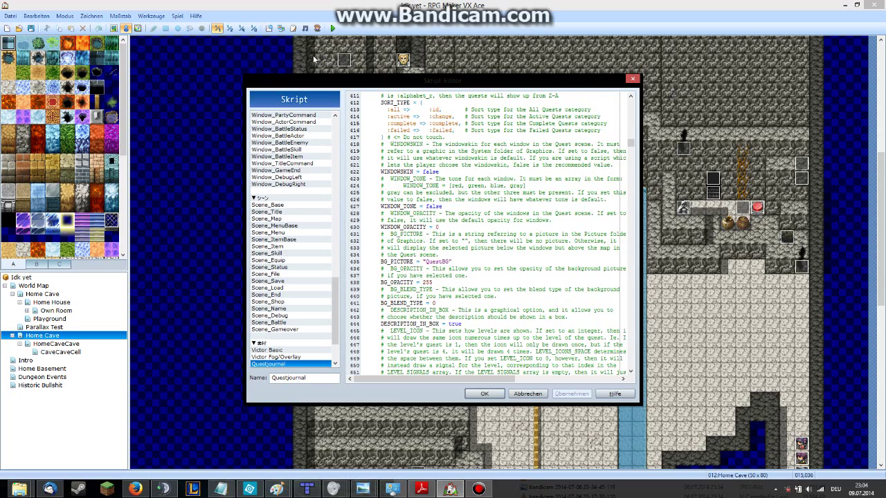
drag(293, 81, 331, 78)
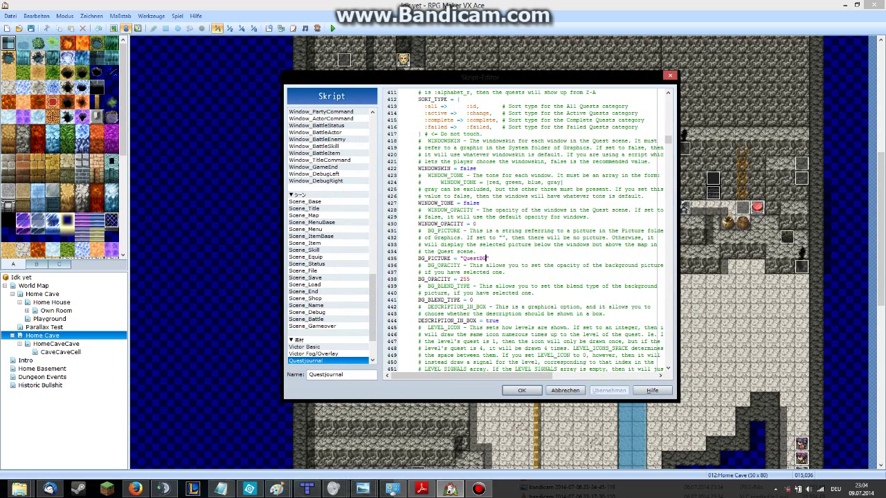
click(670, 76)
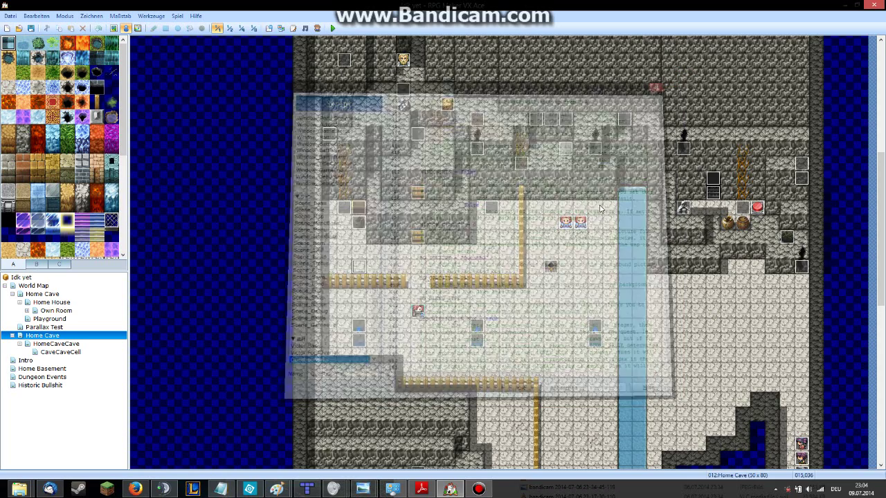
Review EV049's messages and quest(2) and reveal_objective(2,0,1) script calls, then cancel unchanged.
double_click(552, 267)
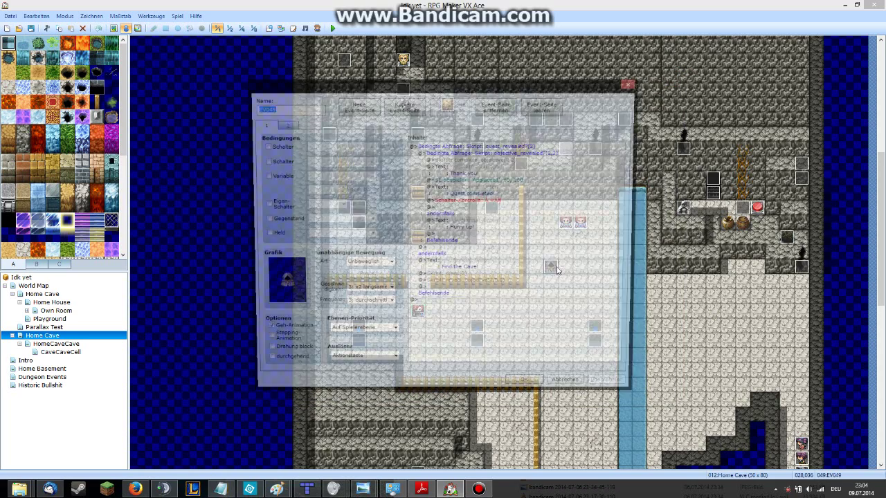
click(502, 230)
click(517, 176)
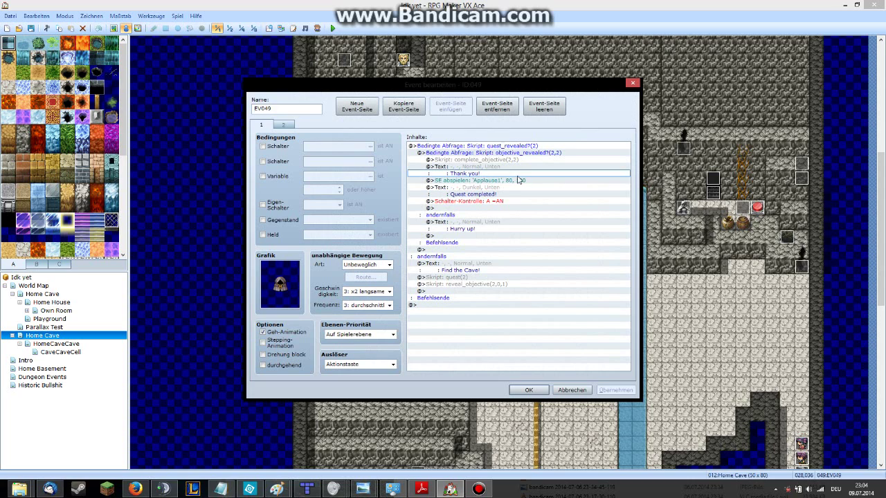
click(485, 278)
click(485, 285)
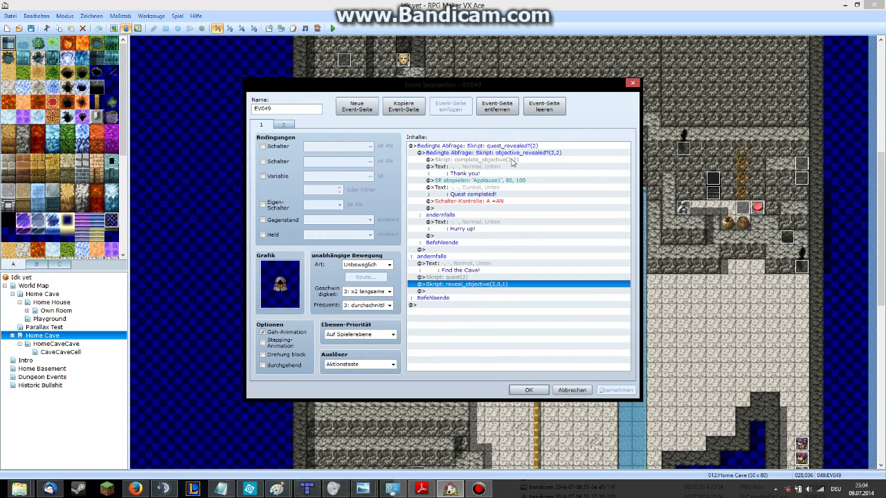
mouse_move(497, 298)
mouse_down()
mouse_move(495, 275)
mouse_move(492, 282)
mouse_up()
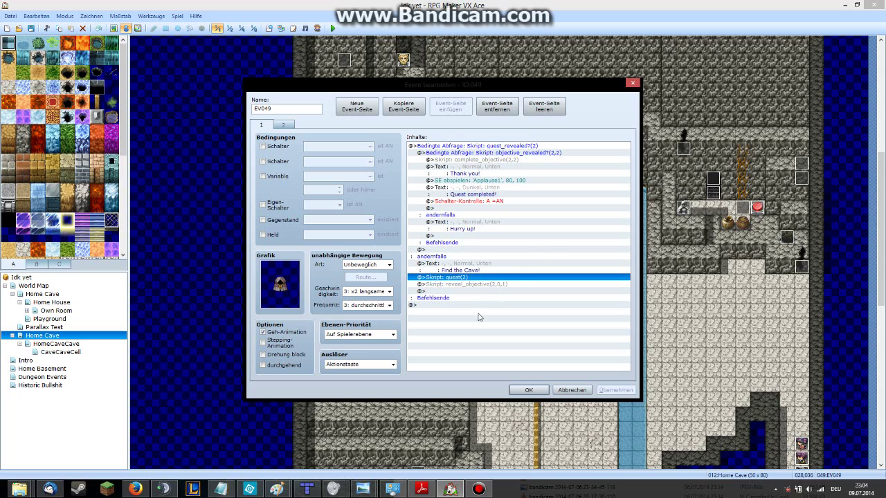
click(480, 278)
click(572, 391)
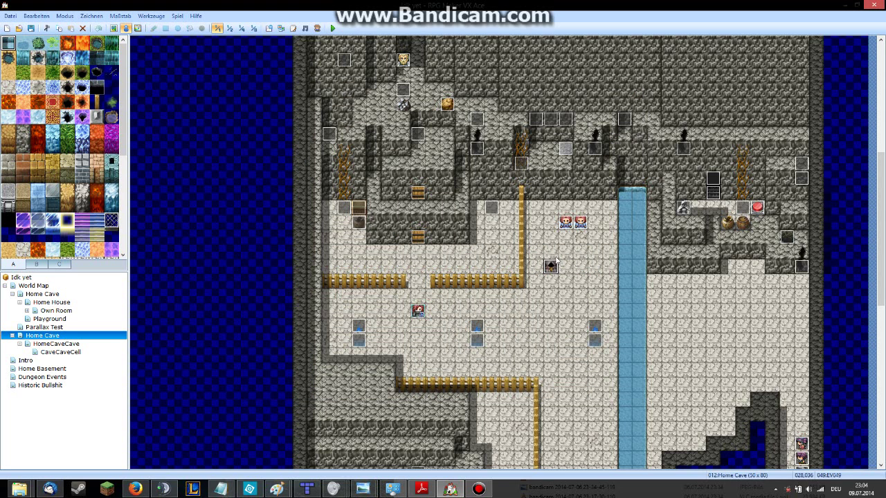
Save the project and start a playtest with a New Game.
click(334, 29)
key(Return)
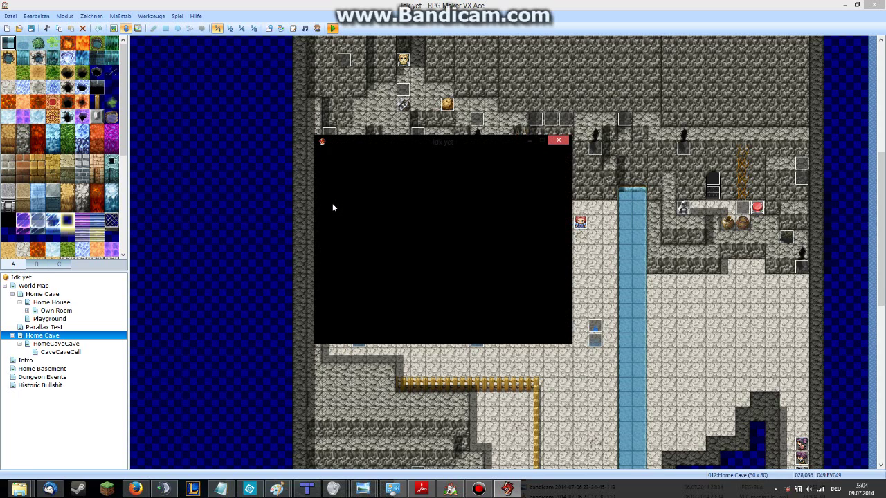
key(Up)
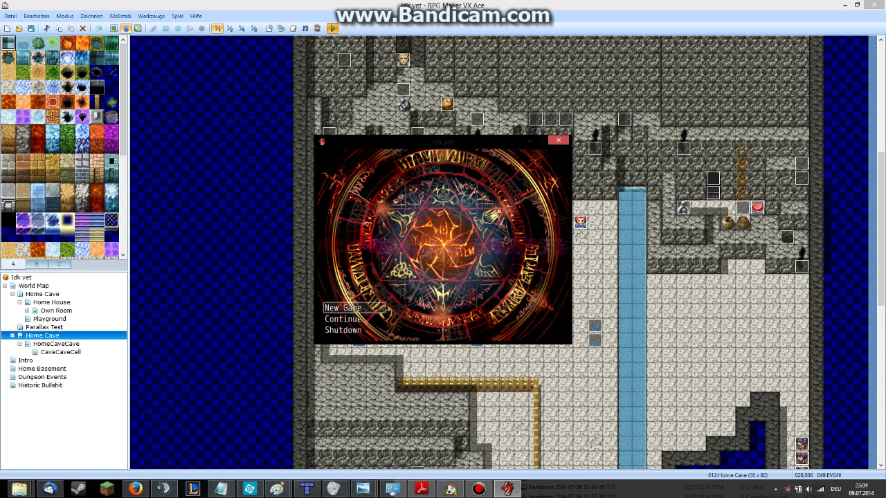
key(Return)
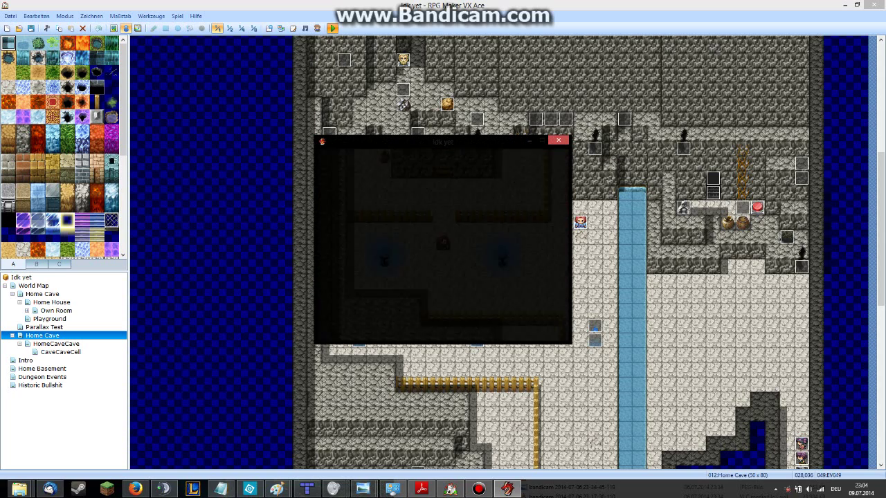
Walk the hero right and check the in-game menu before closing it.
key(Right)
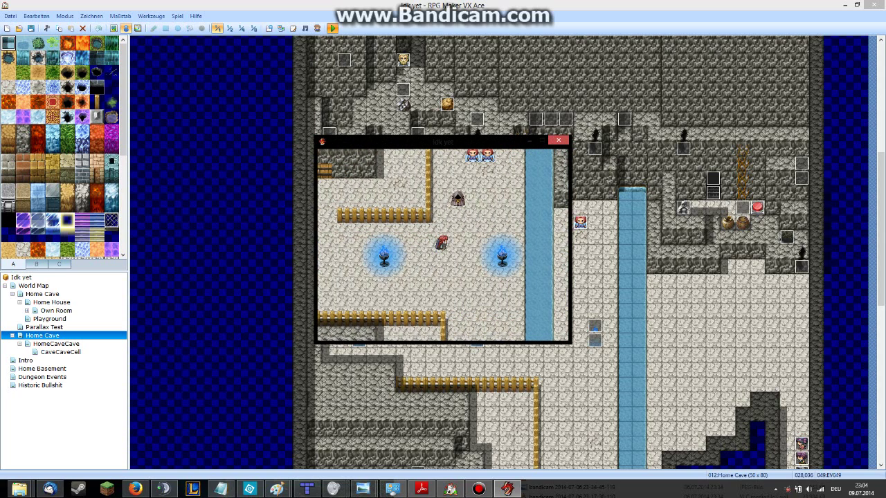
key(Escape)
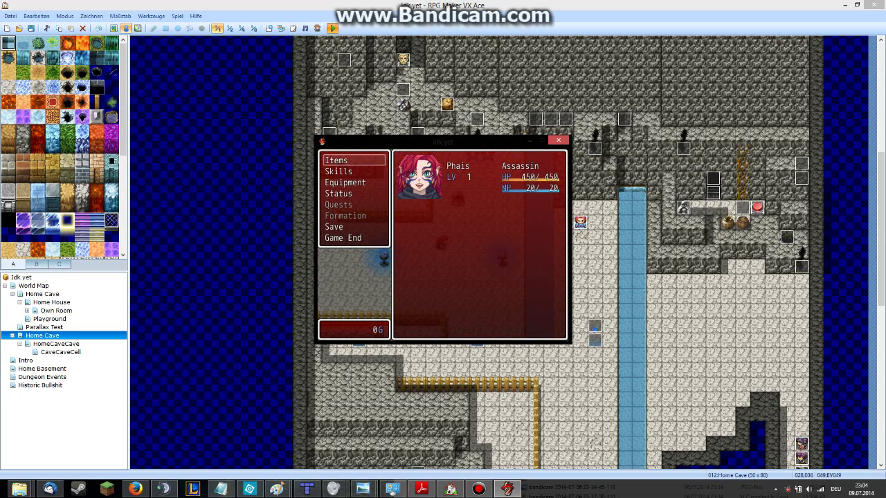
key(Down)
key(Down)
key(Down)
key(Down)
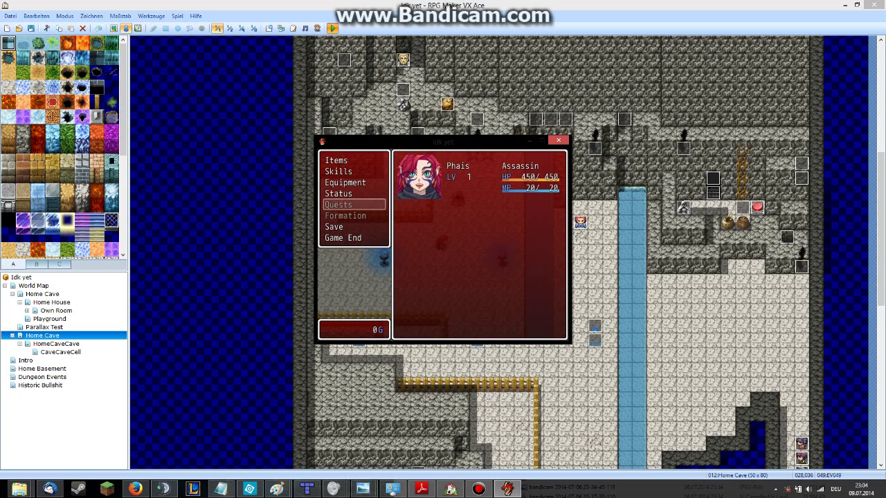
key(Escape)
Talk to the cave NPC for 'Find the Cave!', then highlight Quests in the menu.
key(Up)
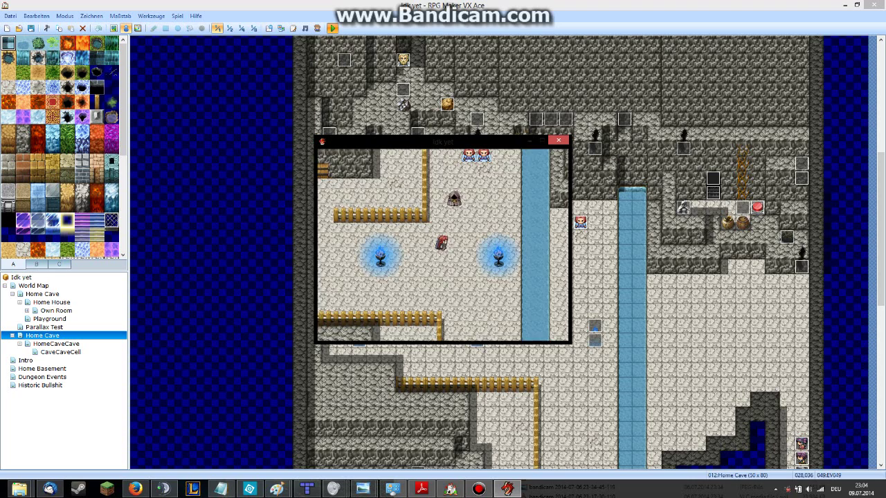
key(Right)
key(Up)
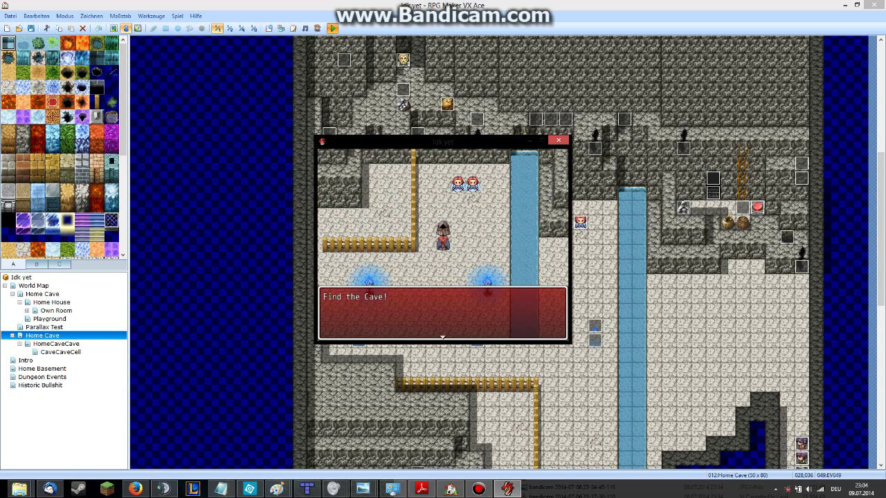
key(Return)
key(Escape)
key(Down)
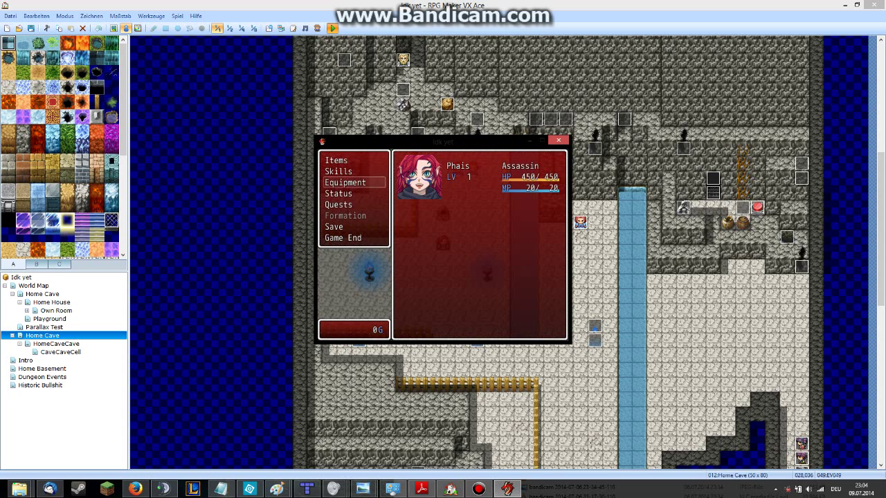
key(Down)
key(Down)
key(Down)
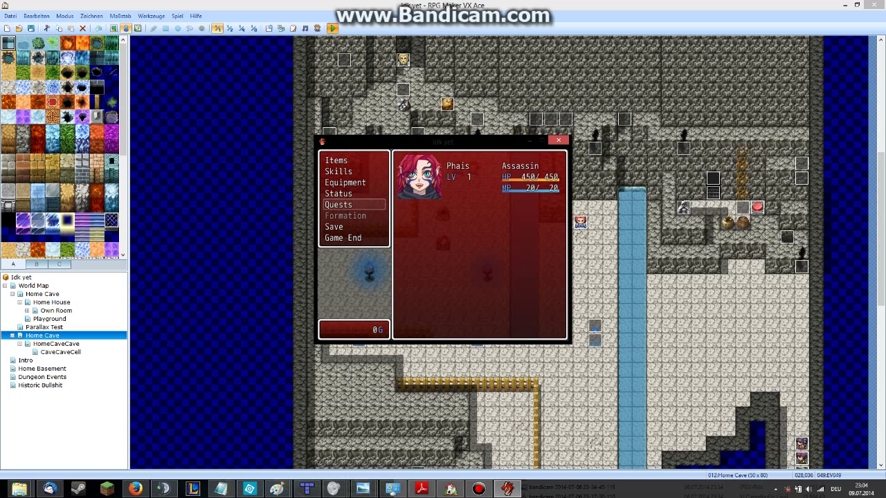
key(Return)
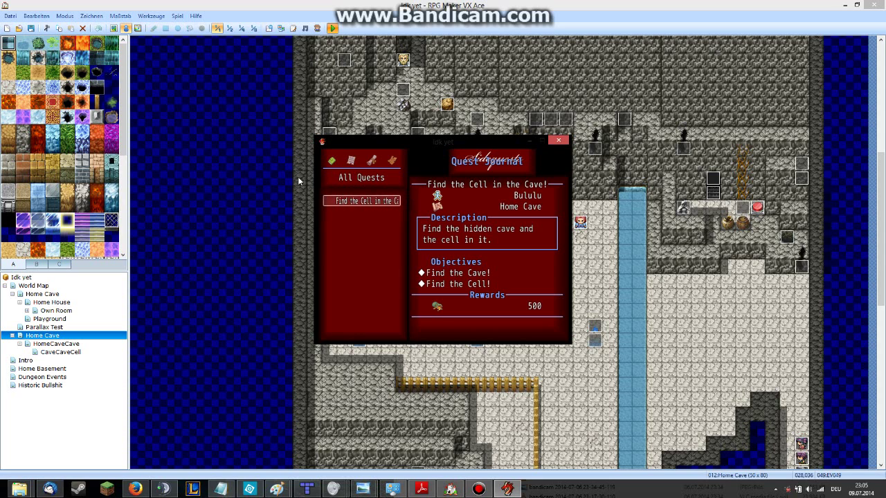
key(Right)
key(Right)
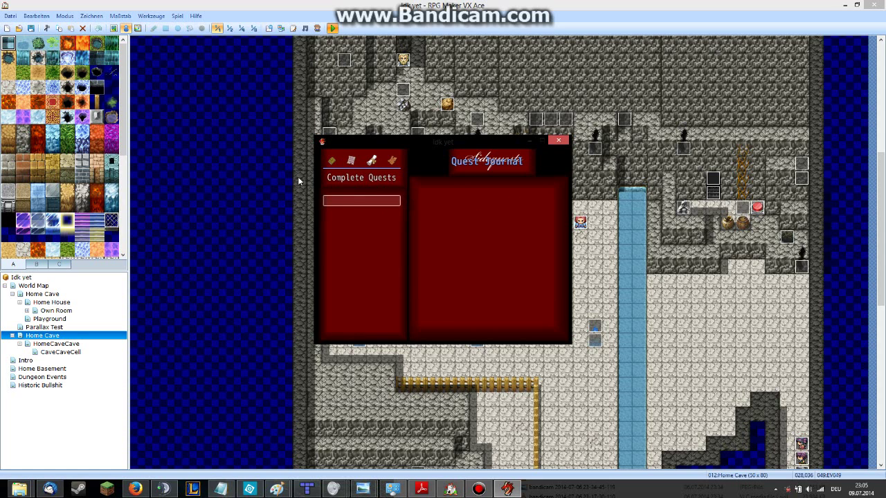
key(Right)
key(Right)
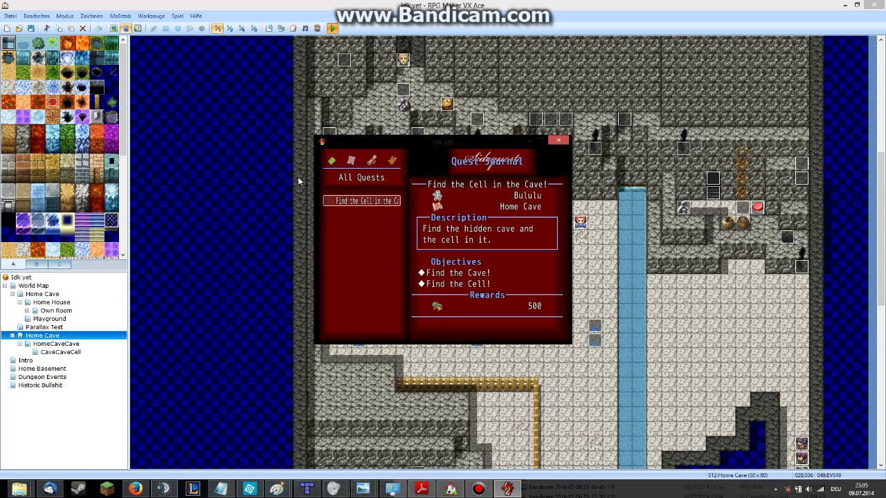
Leave the quest journal and menu, then walk through the cave and climb the ladder.
key(Escape)
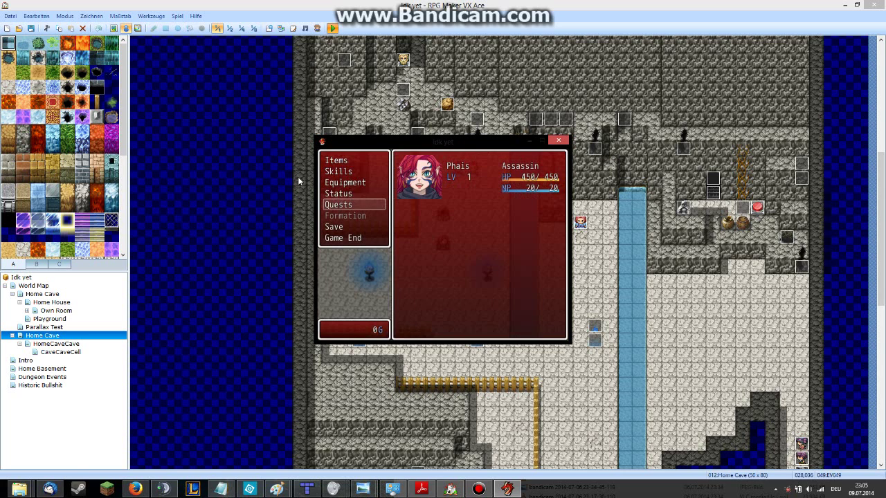
key(Escape)
key(Up)
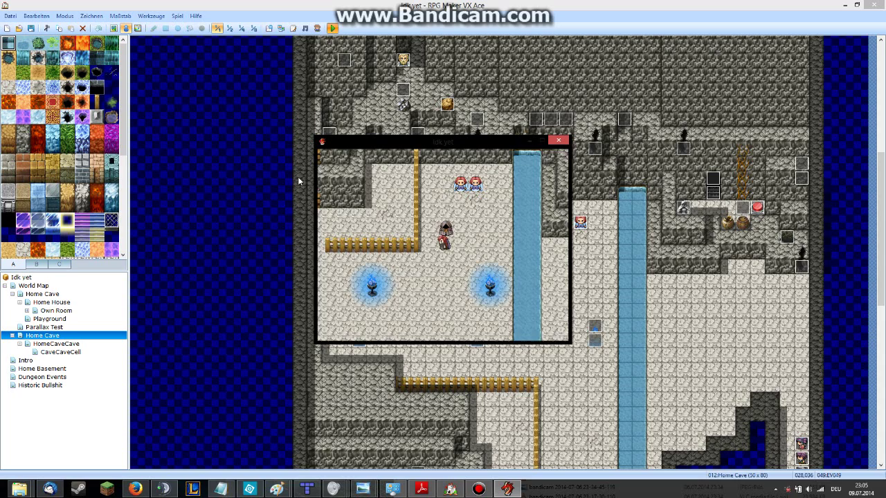
key(Down)
key(Left)
key(Right)
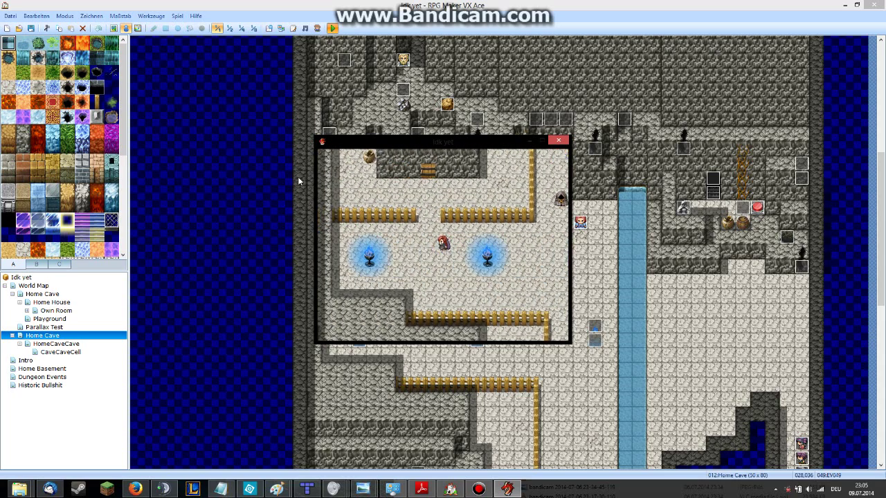
key(Up)
key(Up)
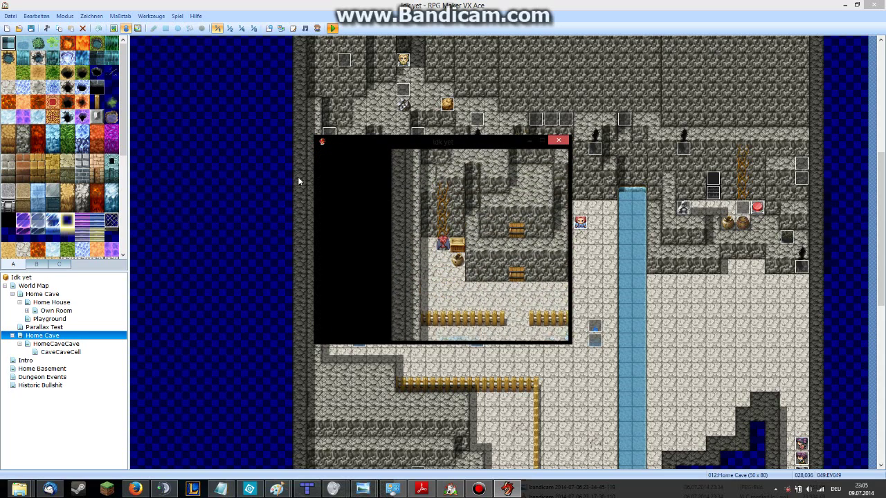
key(Return)
key(Up)
key(Up)
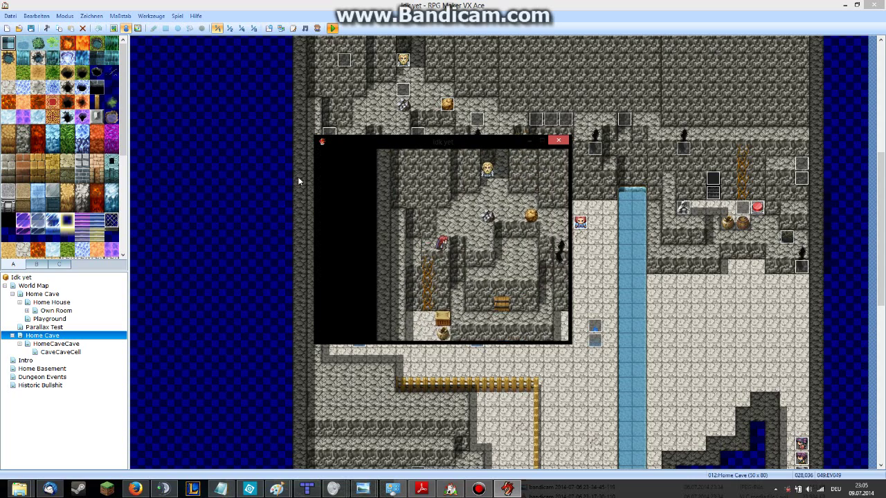
key(Right)
key(Up)
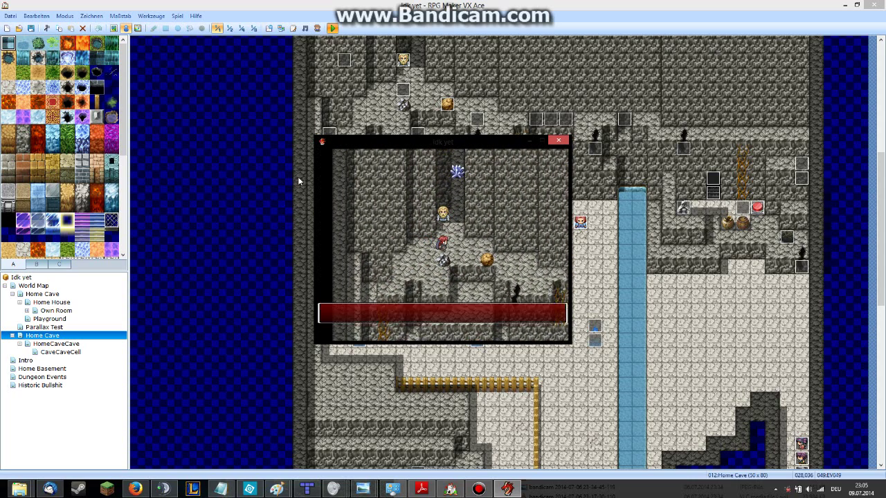
Dismiss the message and push the boulder right, continuing right and down.
key(Return)
key(Right)
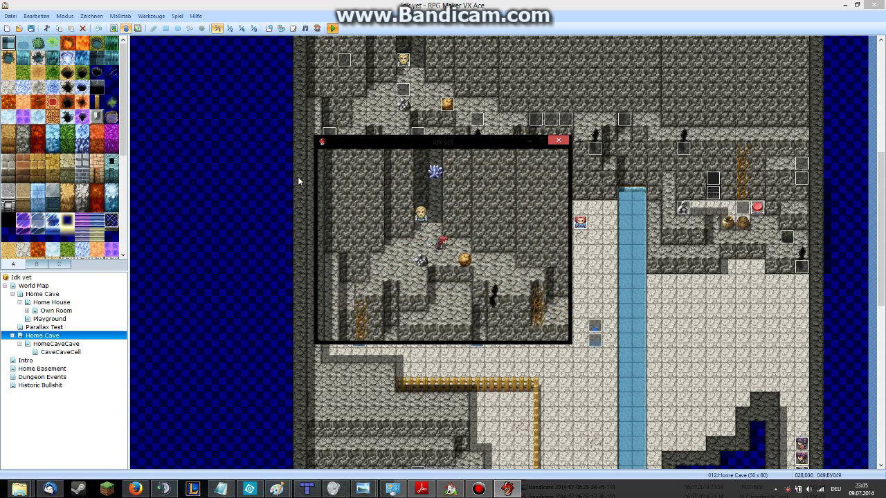
key(Right)
key(Down)
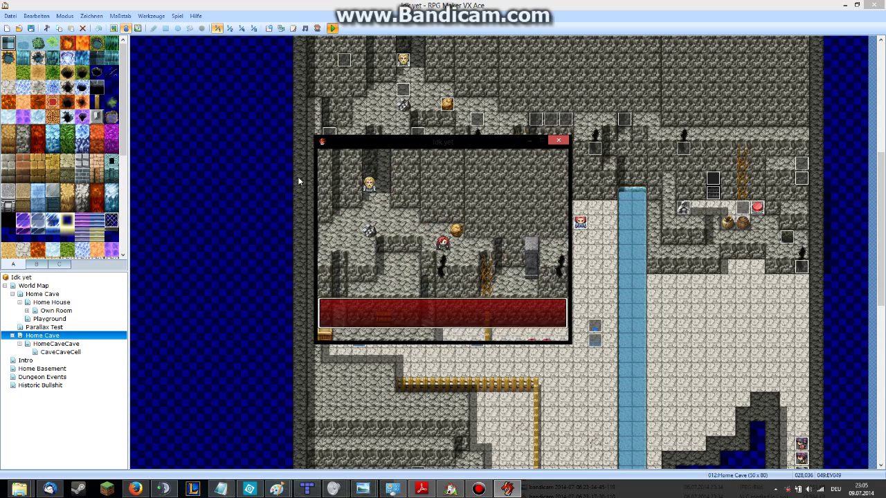
key(Down)
key(Right)
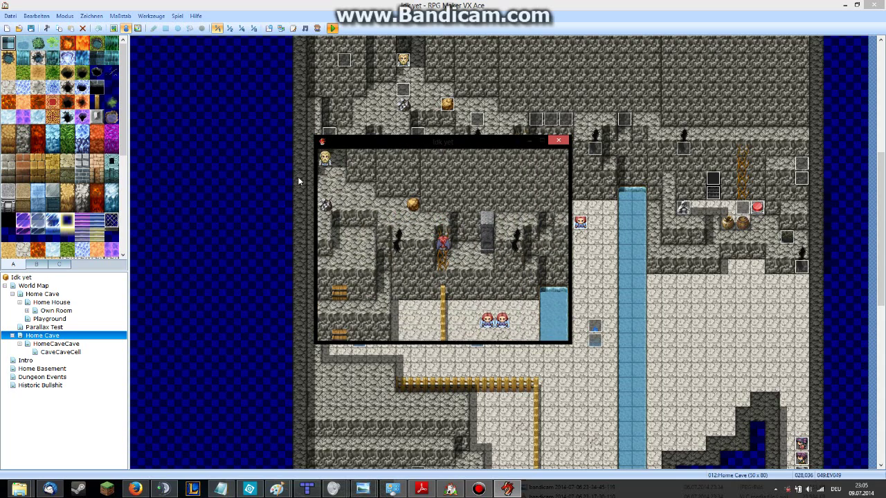
Climb down the ladder and walk across the cave to the cell.
key(Up)
key(Right)
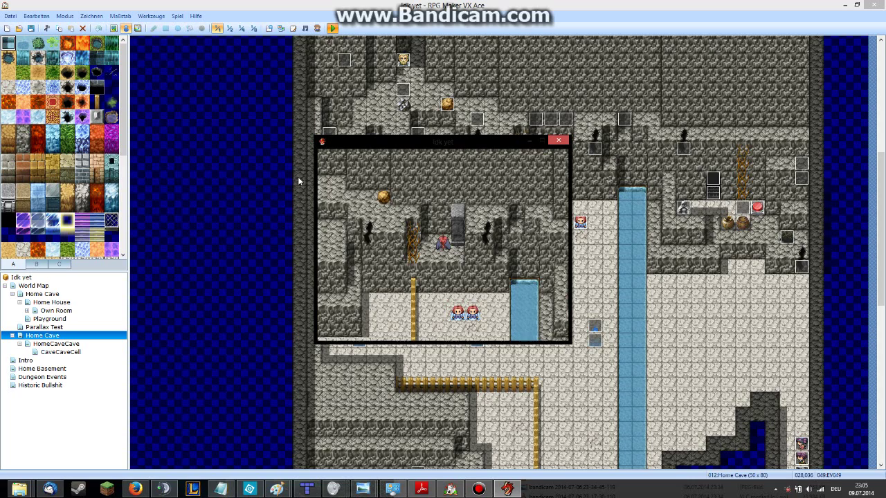
key(Left)
key(Left)
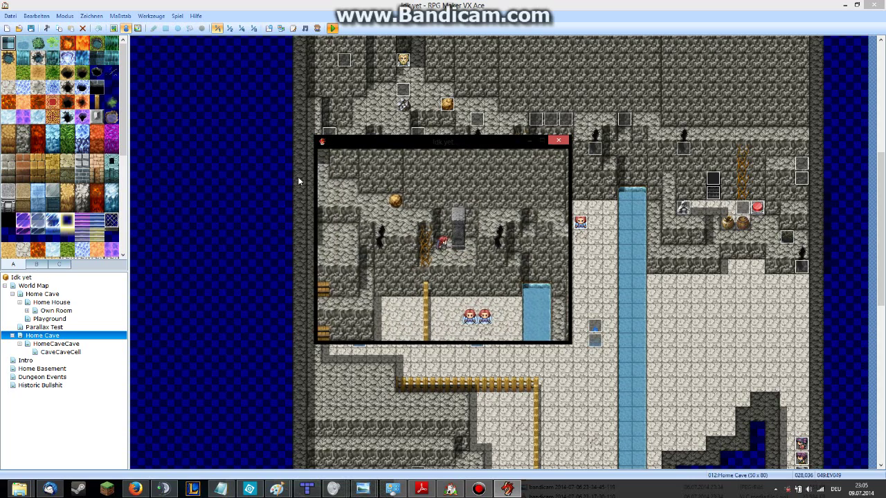
key(Down)
key(Up)
key(Right)
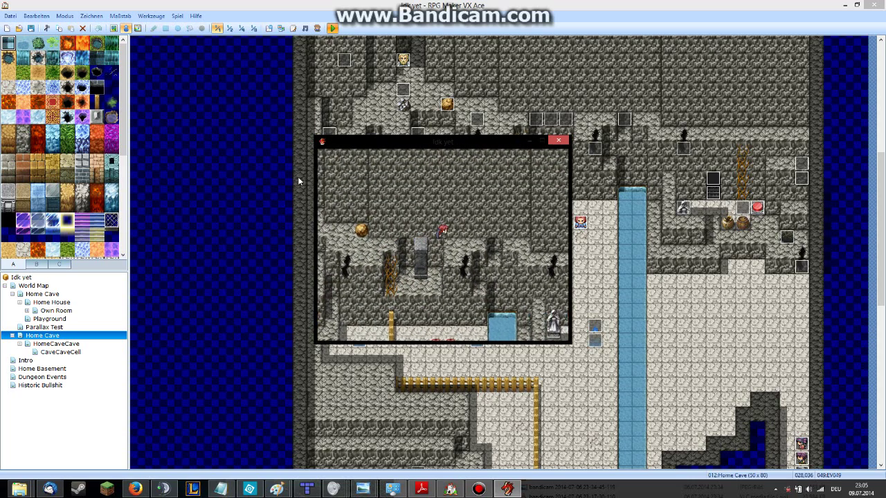
key(Right)
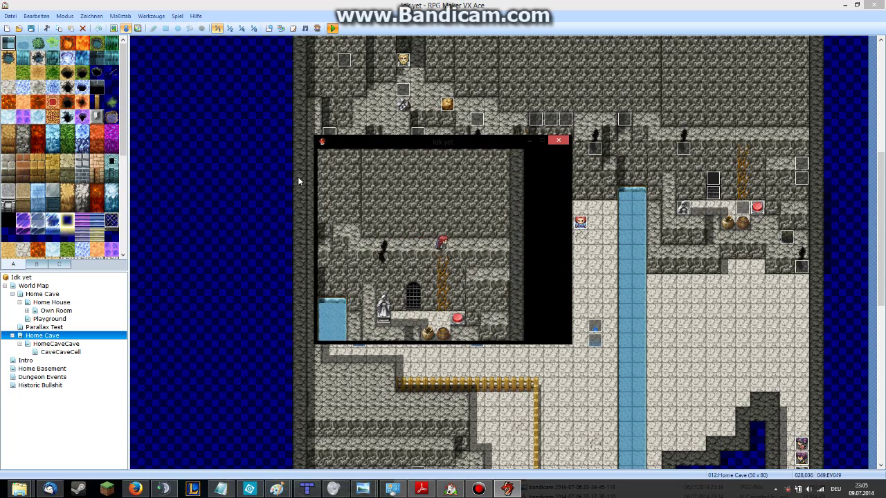
key(Down)
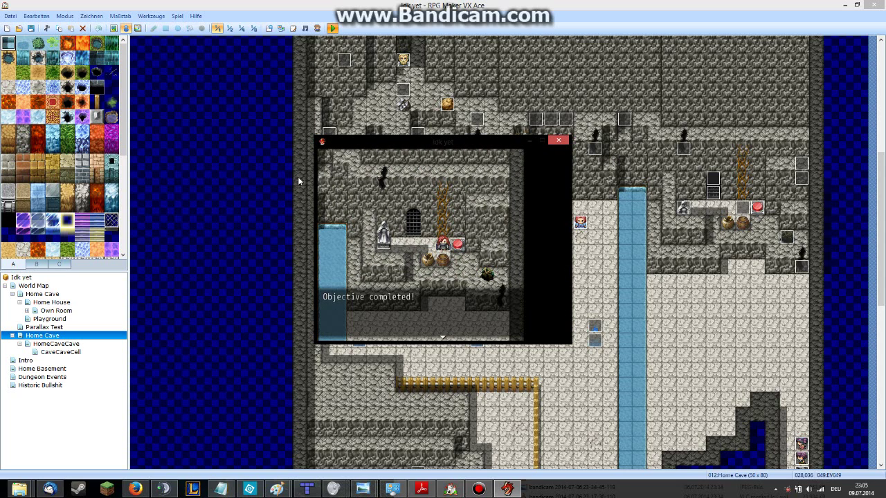
Check the completed objective in the quest journal, then exit the menu.
key(Escape)
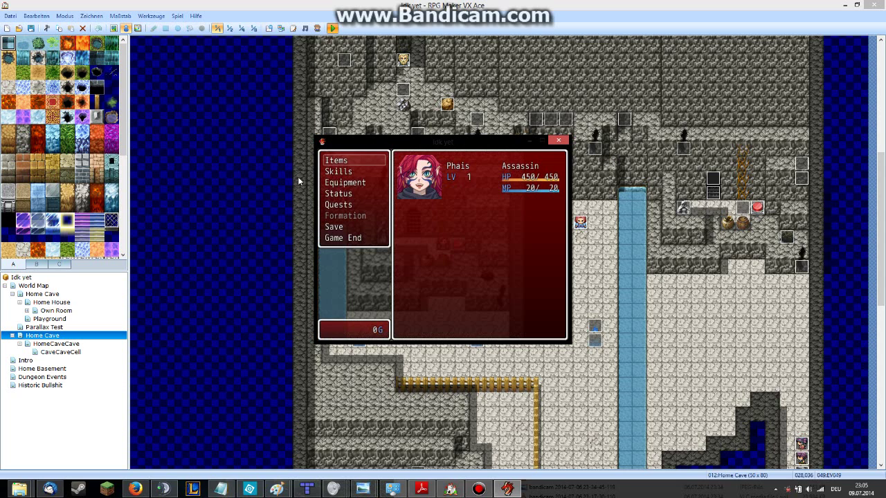
key(Return)
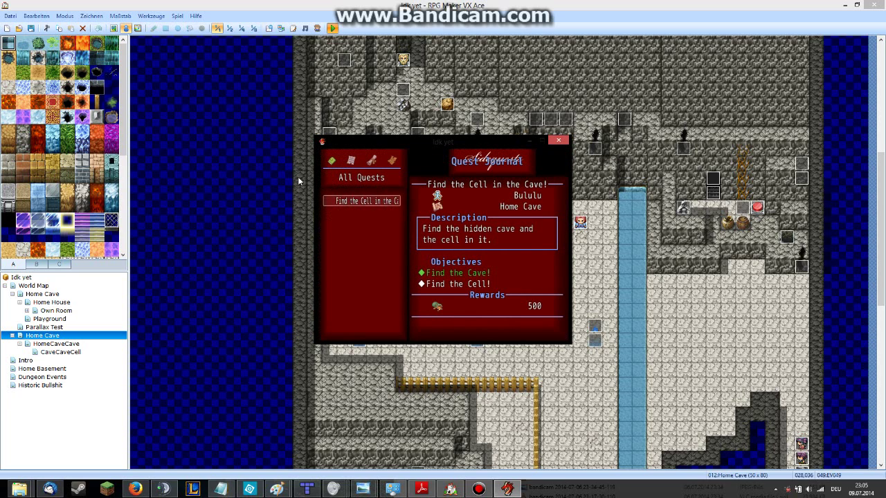
key(Escape)
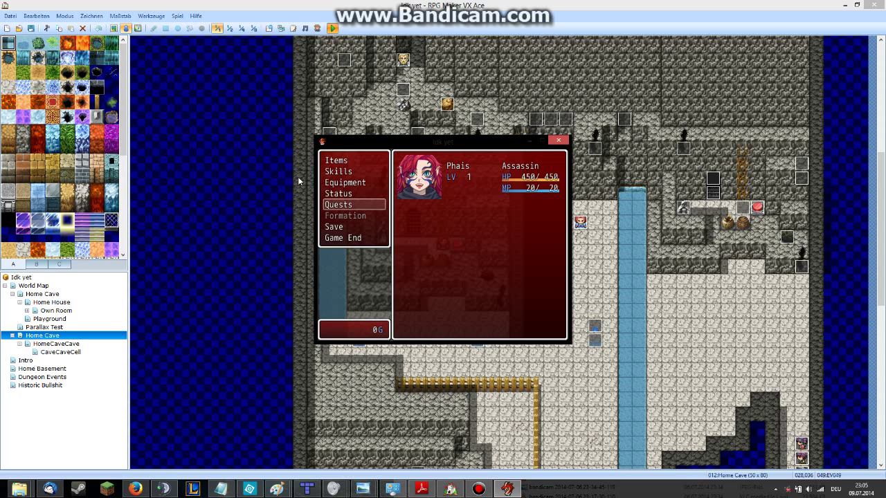
key(Escape)
Walk the hero around the statue and ladder, then stop the test play.
key(Left)
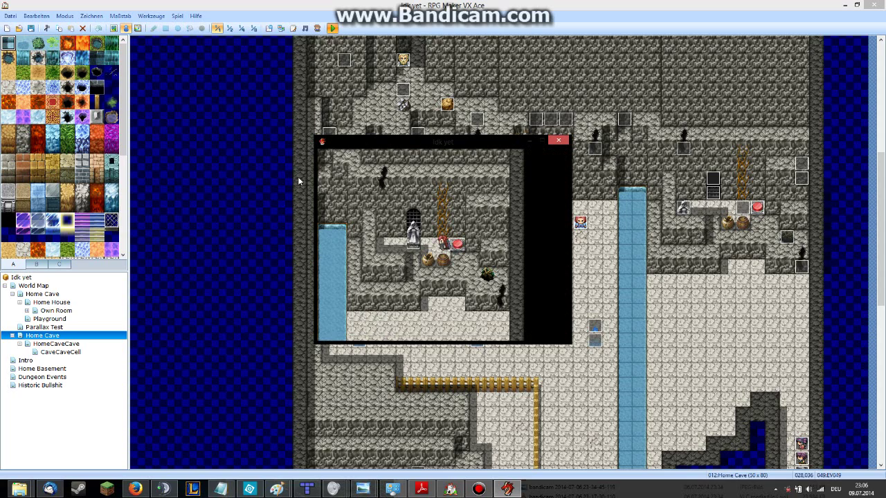
key(Up)
key(Down)
key(Left)
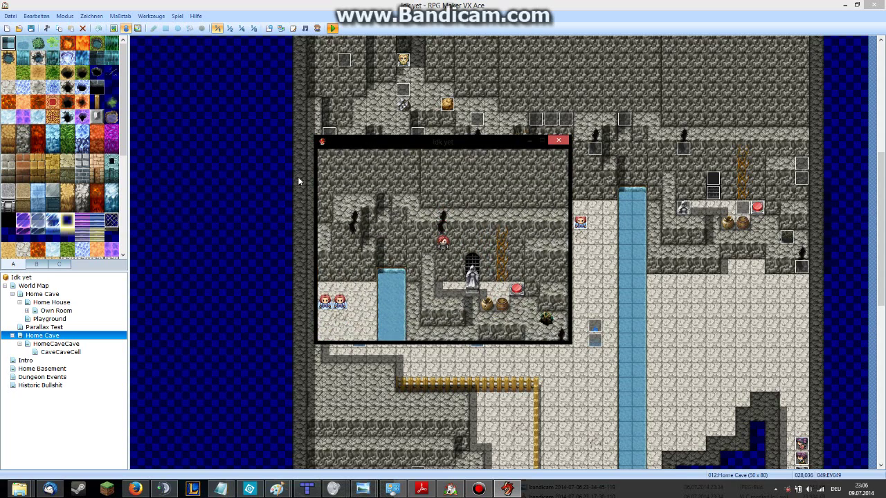
key(Right)
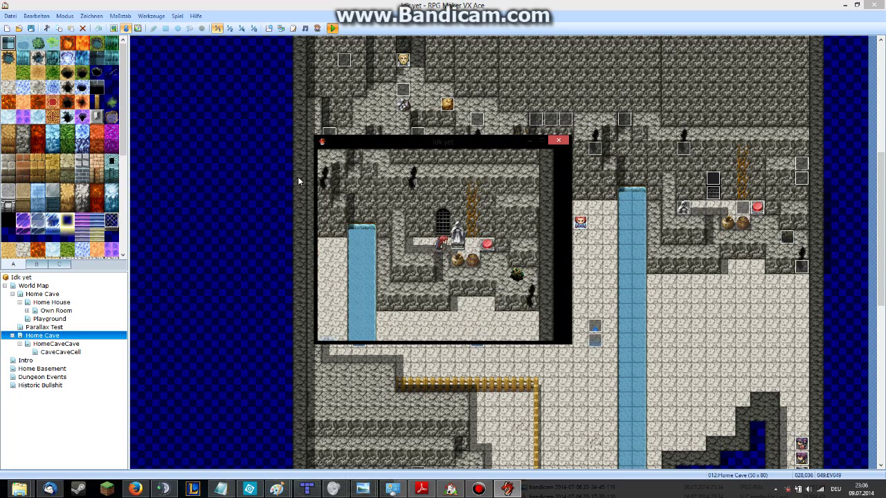
key(Left)
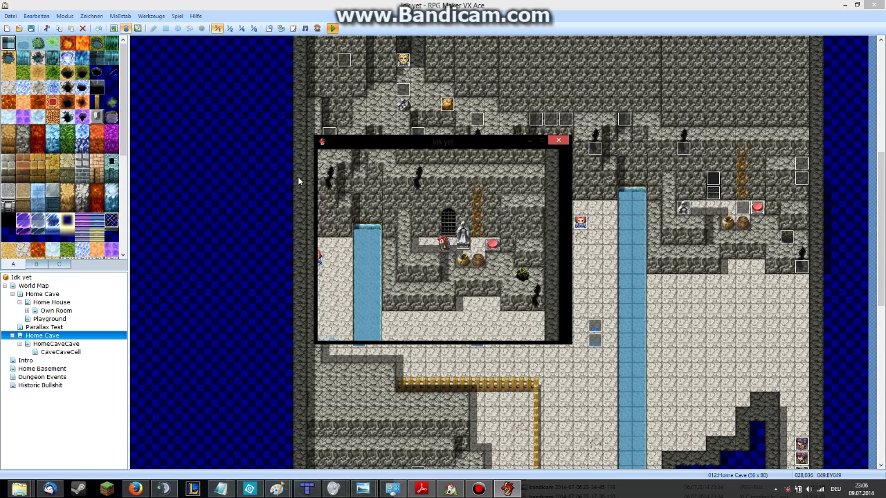
key(Right)
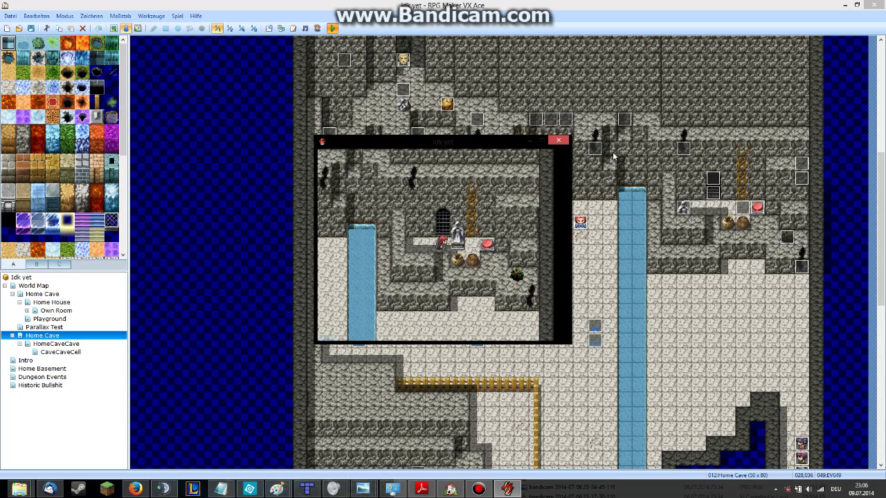
click(559, 140)
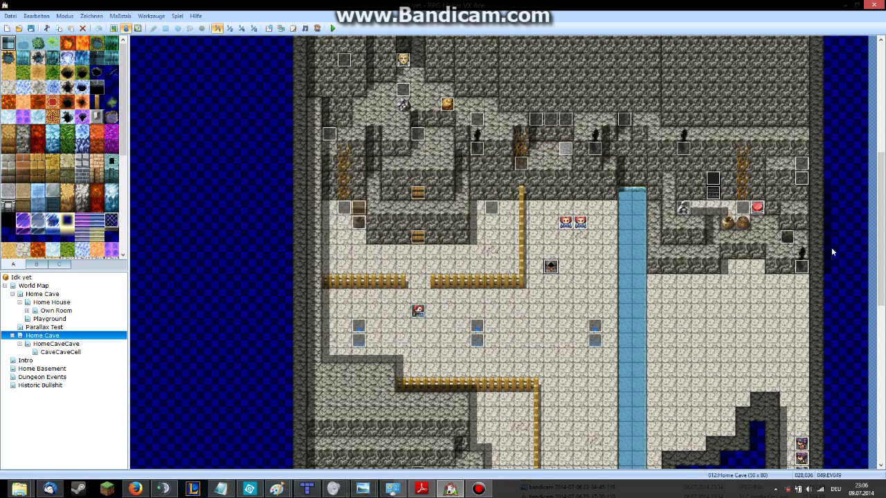
Open objective event EV050 and compare its two pages.
double_click(745, 207)
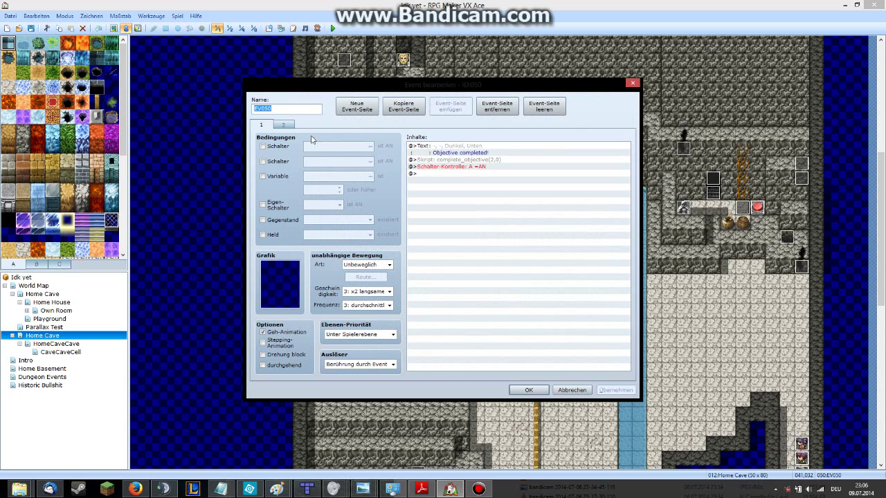
click(285, 125)
click(282, 126)
click(281, 127)
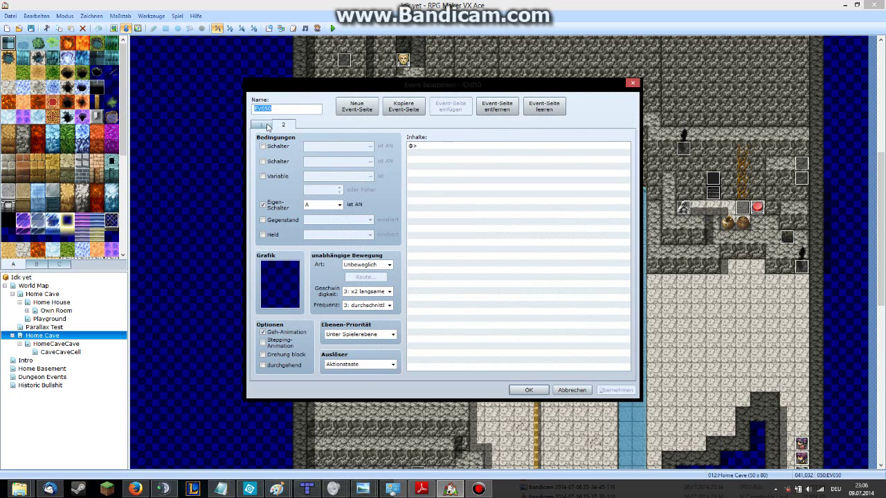
click(269, 127)
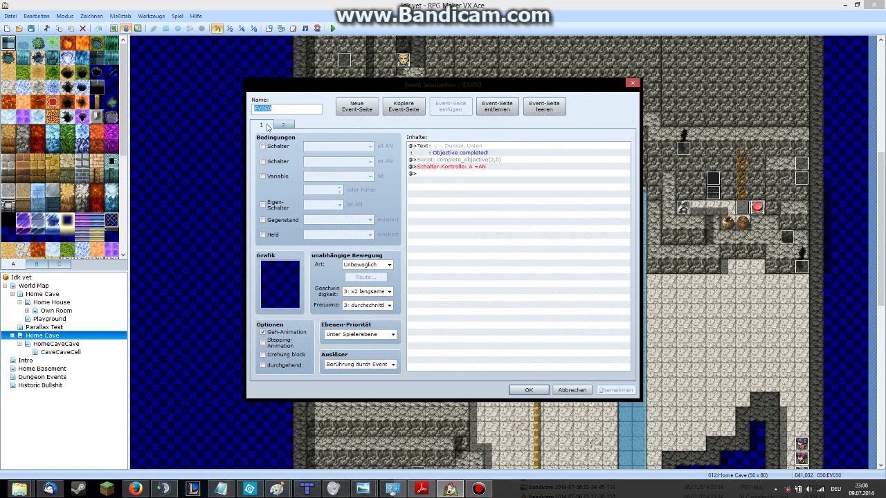
Add 'Event (vorübergehend) entfernen' after page 1's Skript line and confirm with OK.
click(480, 162)
key(Insert)
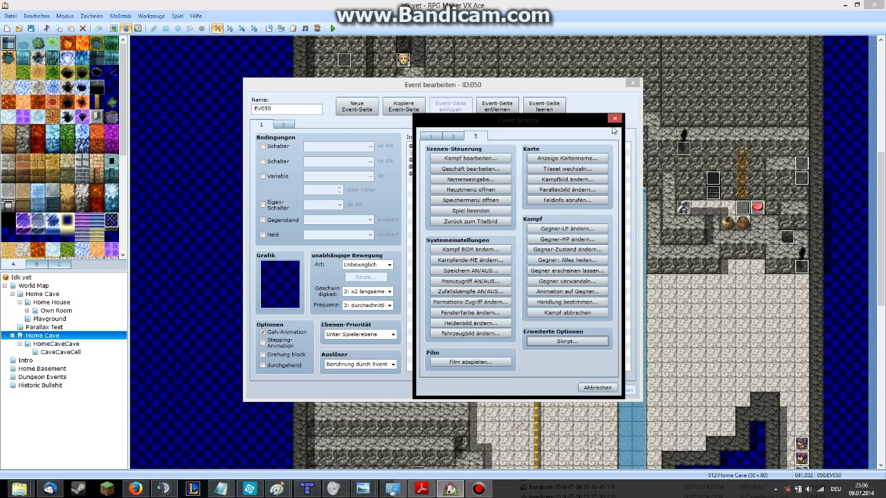
click(609, 130)
click(480, 167)
key(Insert)
click(461, 137)
click(471, 270)
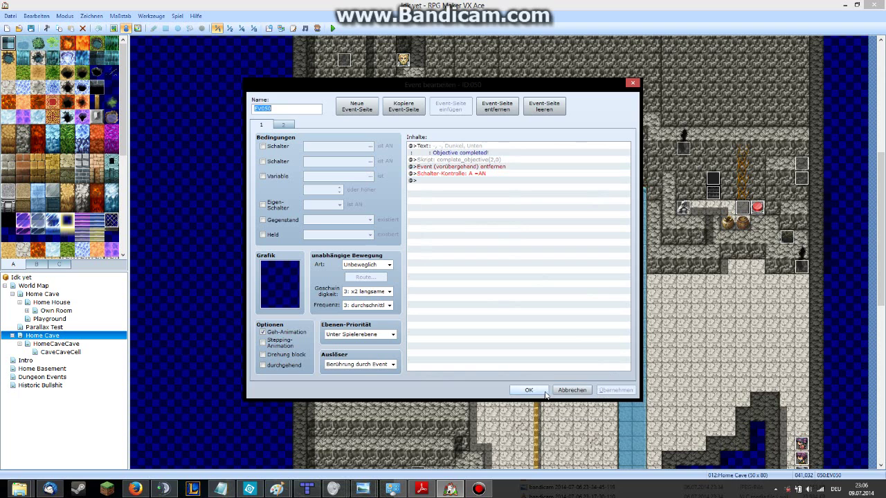
click(528, 390)
click(728, 295)
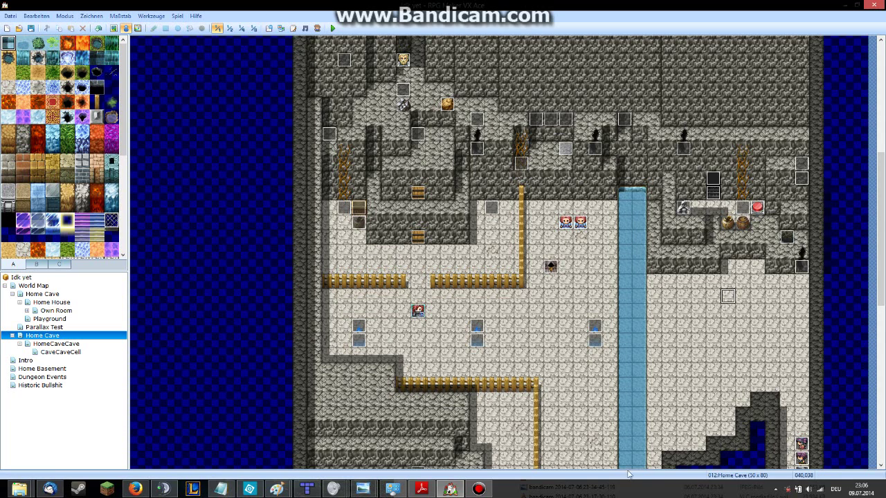
Reopen the Script Editor on the Questjournal script with BG_PICTURE set to 'QuestBG'.
click(477, 489)
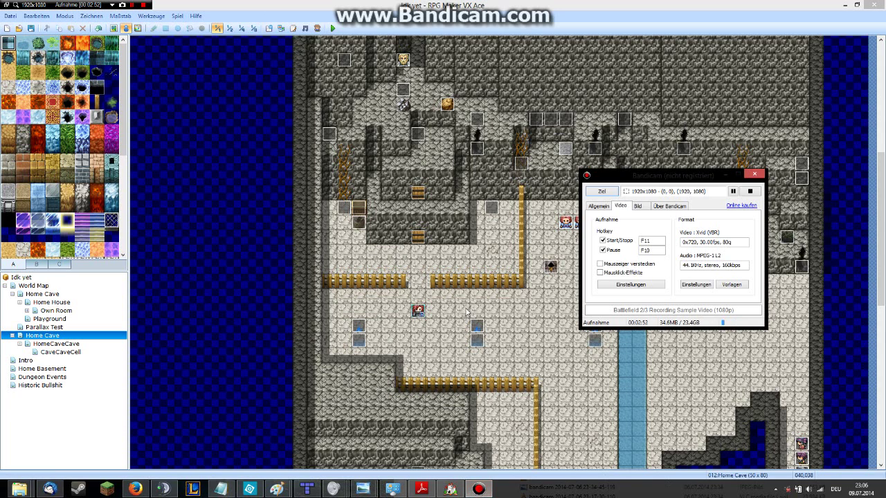
click(477, 490)
click(478, 489)
click(478, 489)
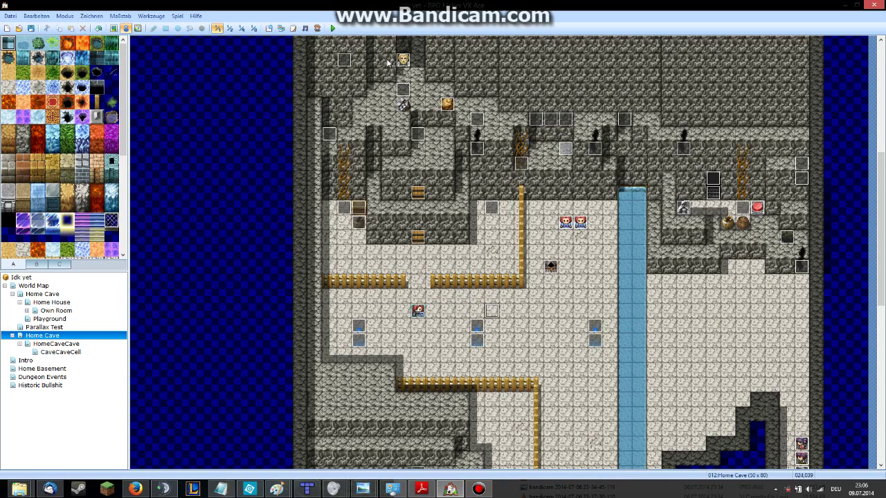
click(294, 28)
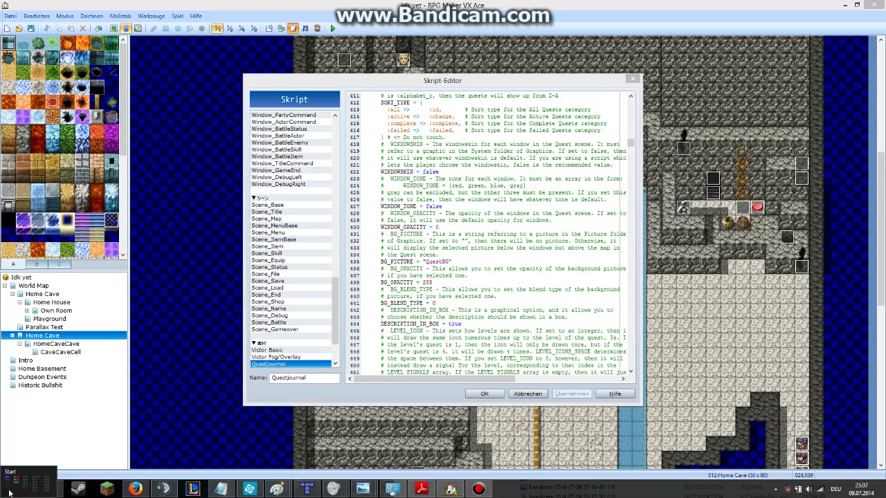
click(25, 489)
mouse_move(20, 489)
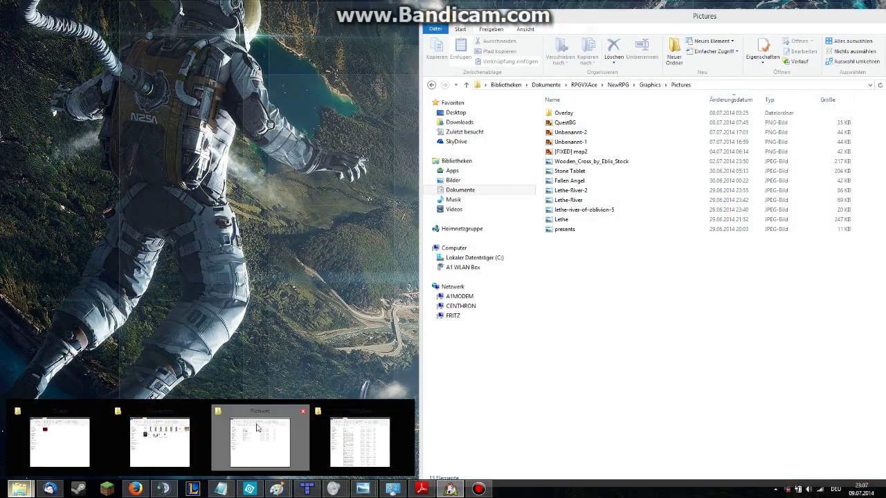
Preview QuestBG from the project's Pictures folder, then close Photo Viewer and Explorer.
click(258, 427)
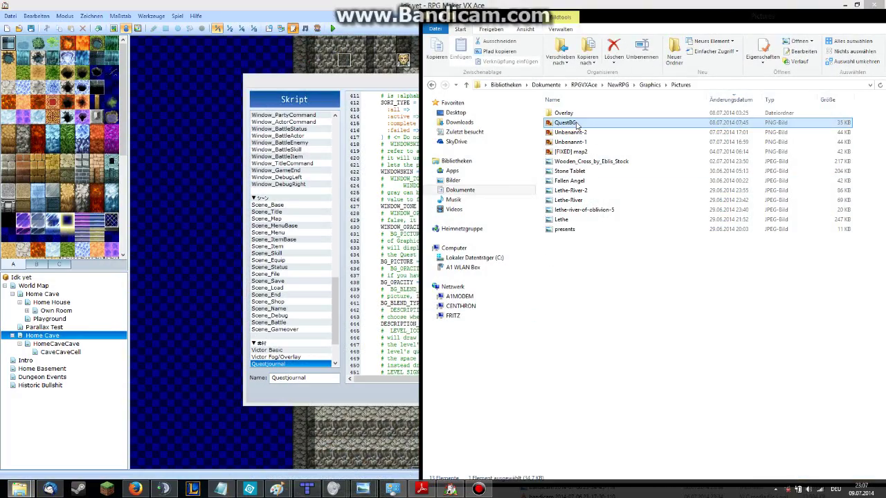
double_click(576, 124)
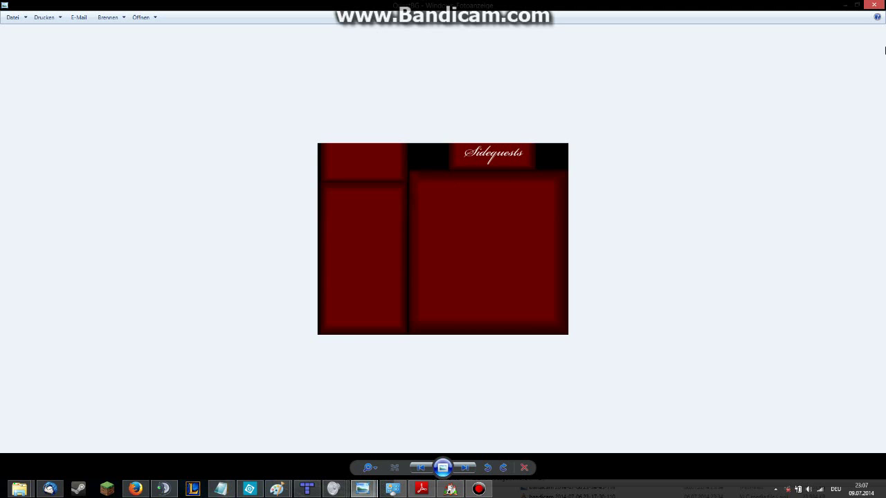
click(875, 5)
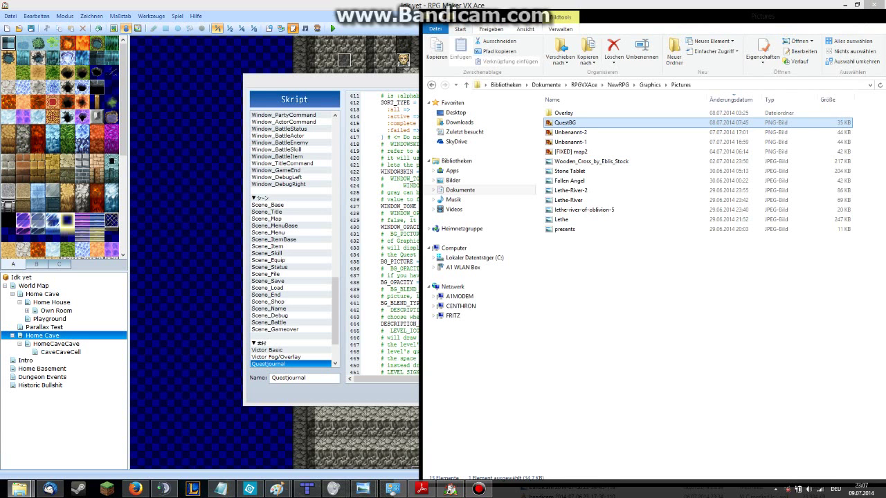
click(367, 227)
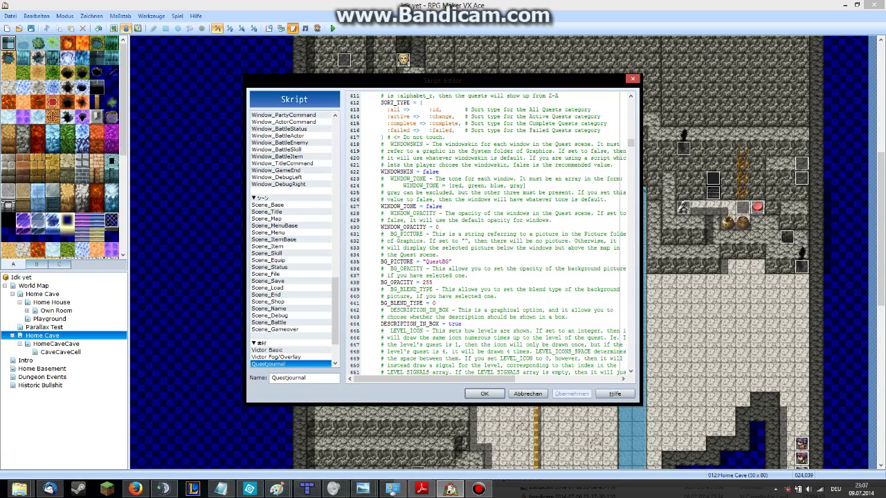
Inspect the WINDOW_OPACITY, WINDOW_TONE, QuestBG and BG_OPACITY 255 settings, then close with OK.
double_click(437, 227)
click(429, 206)
click(438, 262)
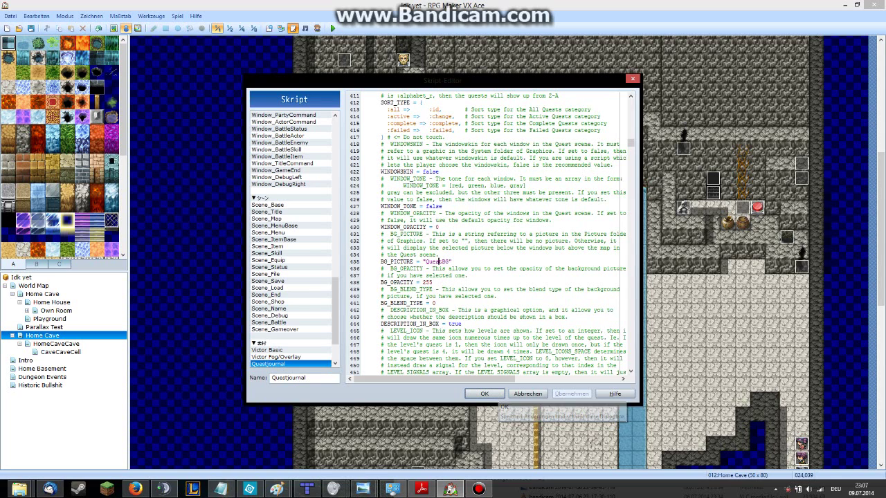
click(433, 282)
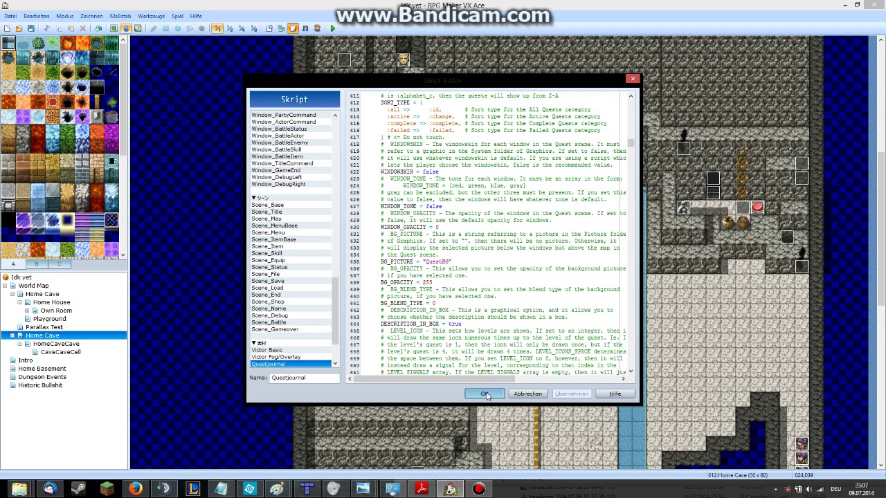
click(486, 394)
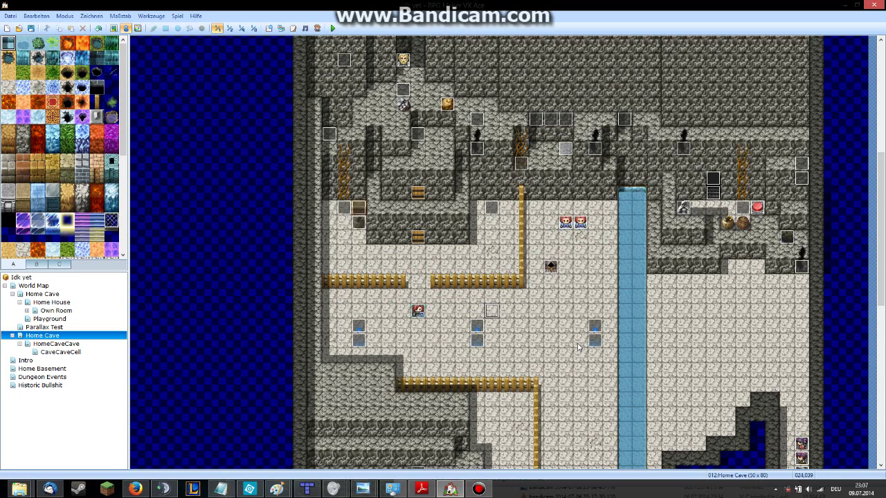
Select the red-haired character event, reopen the Script Editor, and cancel out.
click(417, 310)
click(293, 28)
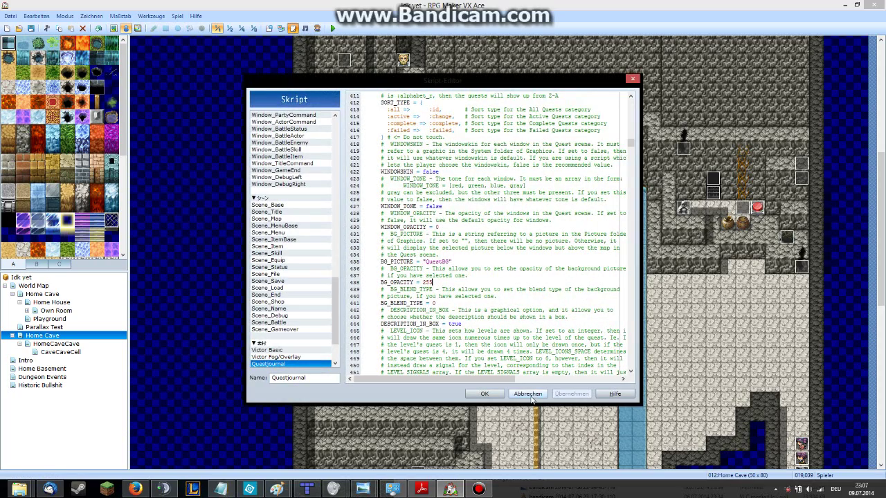
click(533, 393)
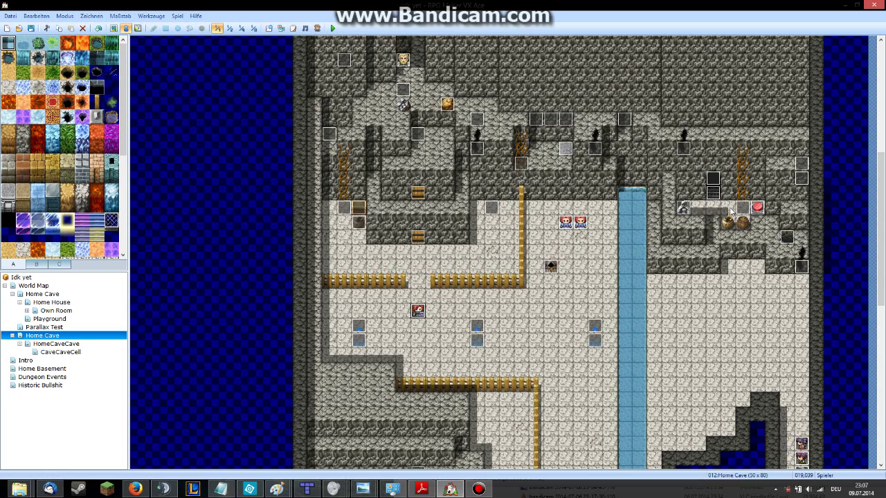
Save and launch a new-game playtest with F12, briefly checking the in-game menu.
key(F12)
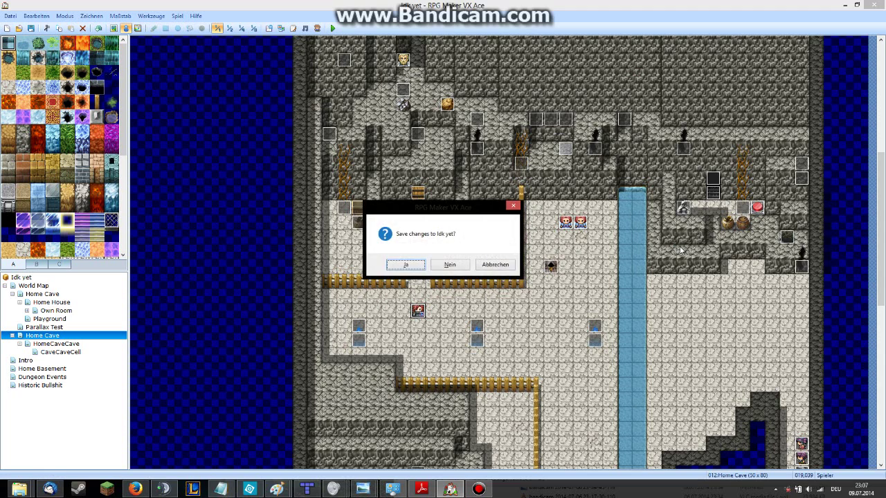
key(Return)
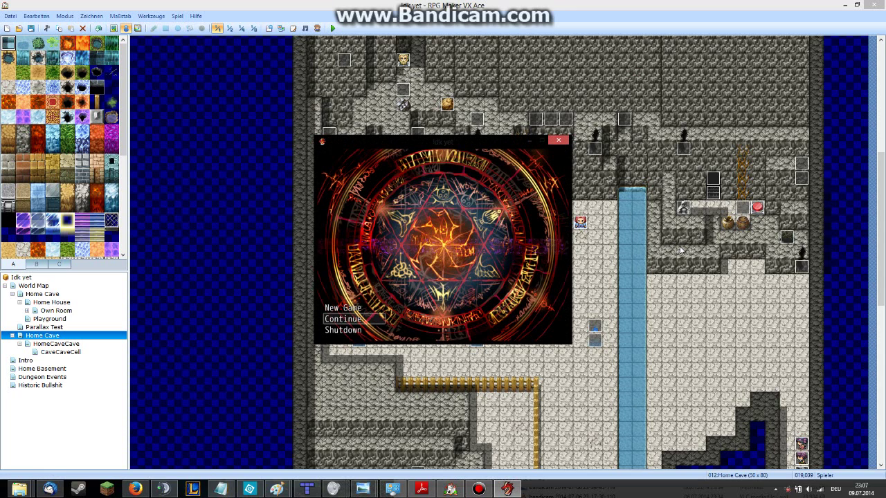
key(Return)
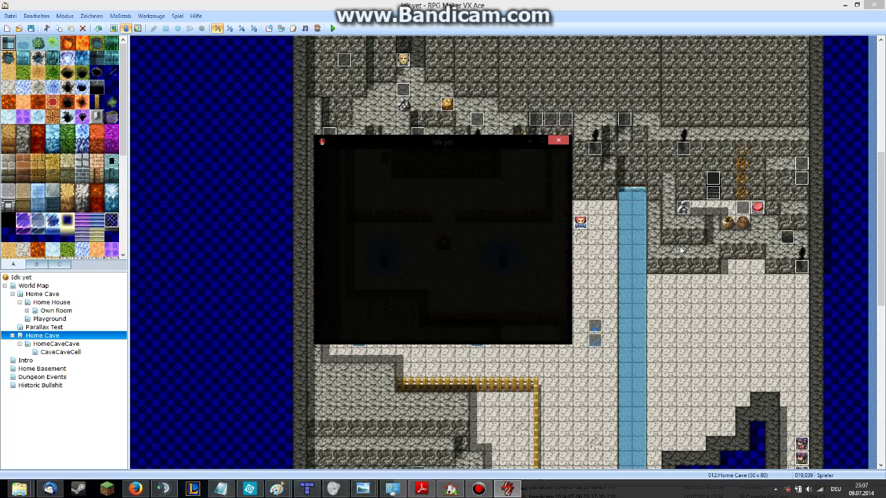
key(Right)
key(Escape)
key(Down)
key(Down)
key(Down)
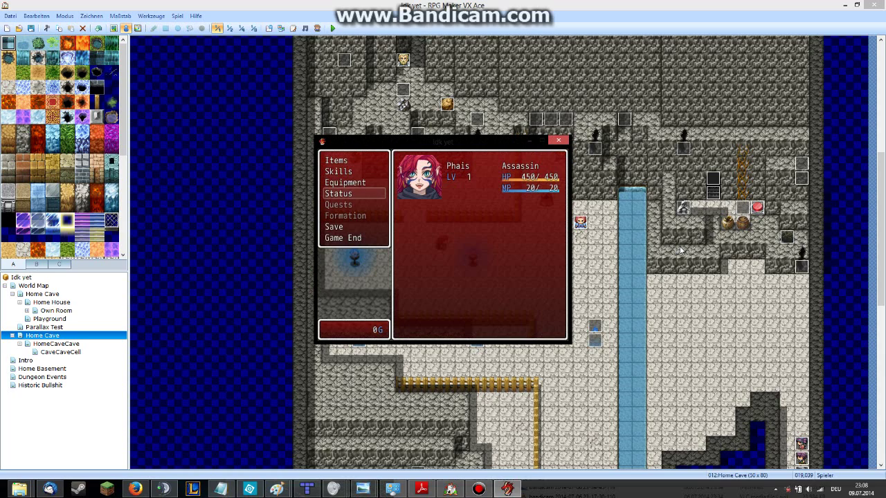
key(Escape)
Get 'Find the Cave!' from the hooded NPC, view the Quest Journal, then close the game.
key(Right)
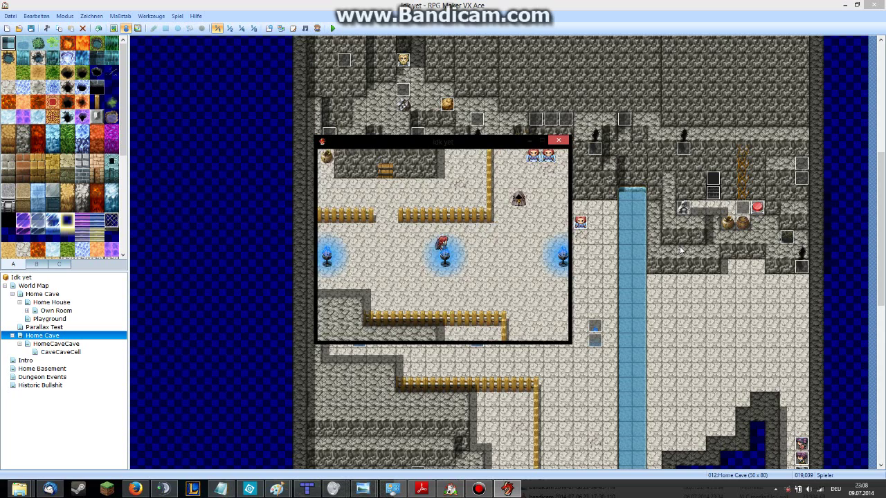
key(Up)
key(Right)
key(Up)
key(Return)
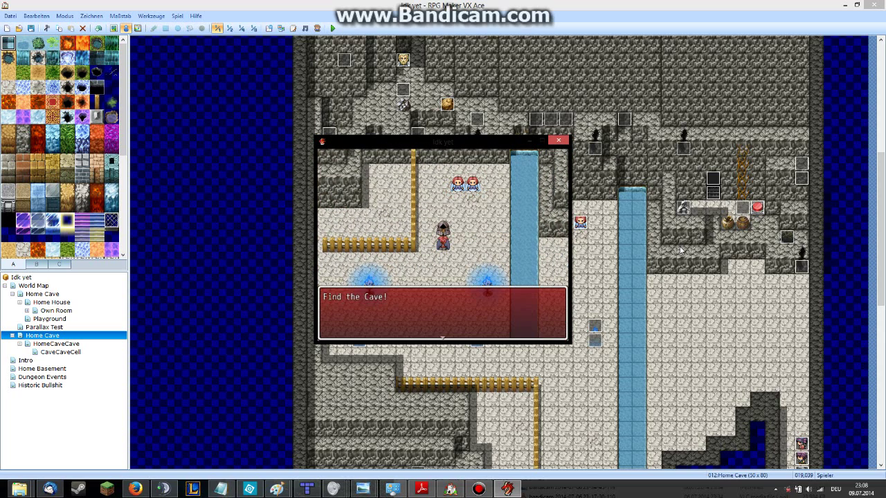
key(Return)
key(Escape)
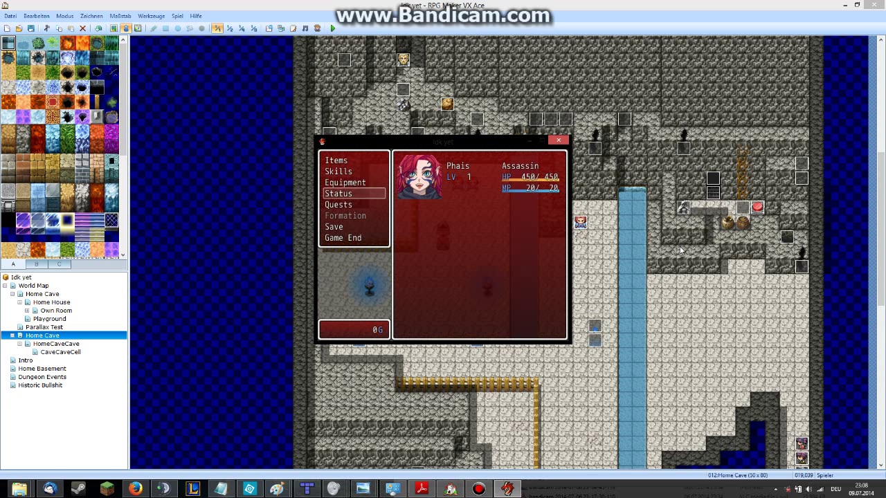
key(Return)
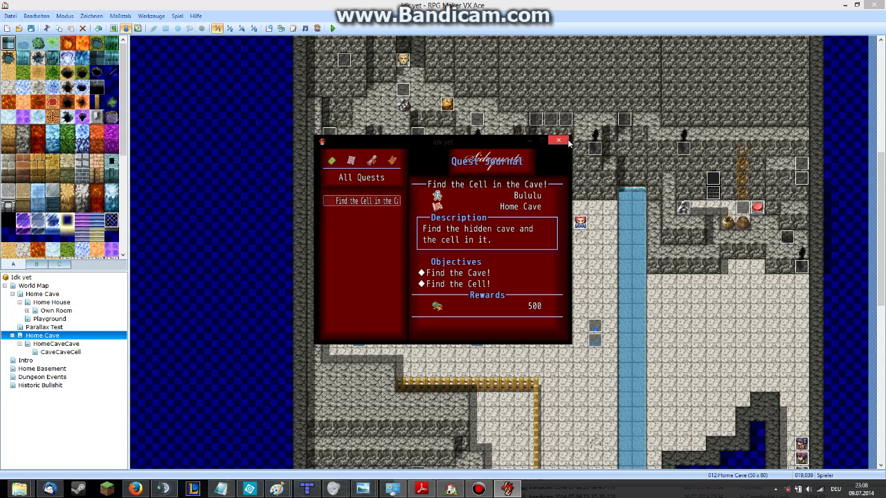
click(558, 140)
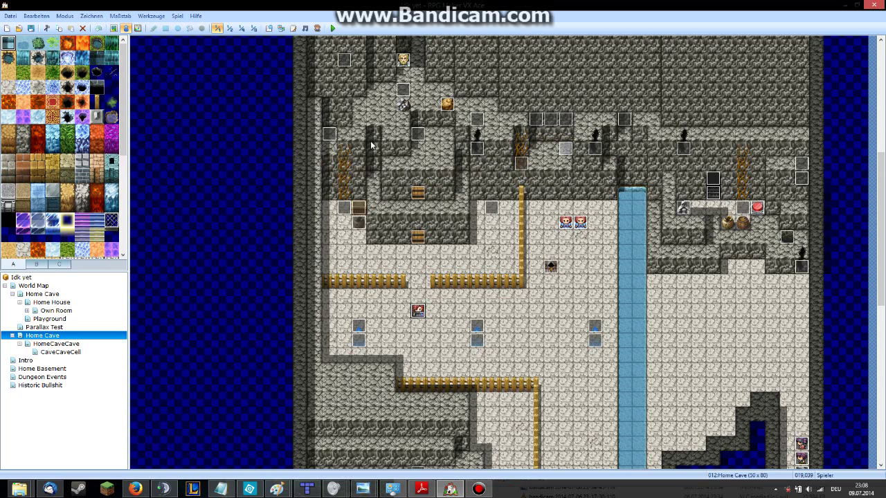
Open the Script Editor and scroll to the Questjournal label settings.
click(298, 33)
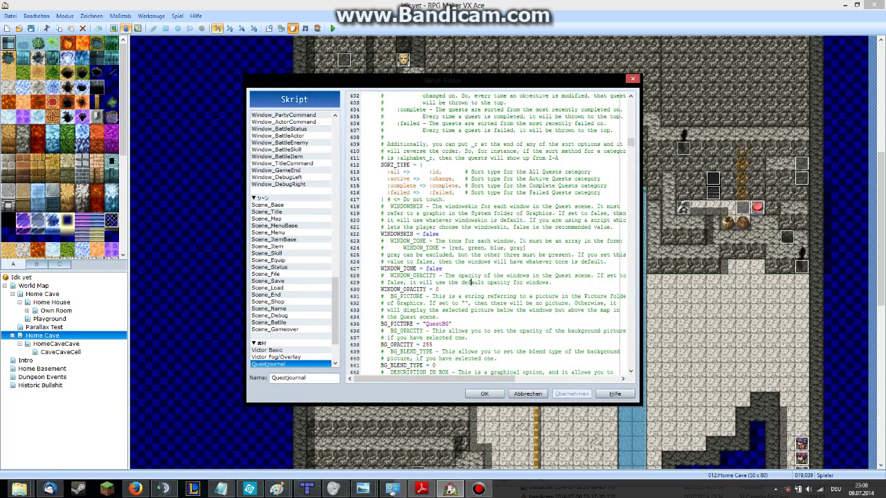
scroll(489, 234, up, 2)
scroll(489, 234, up, 5)
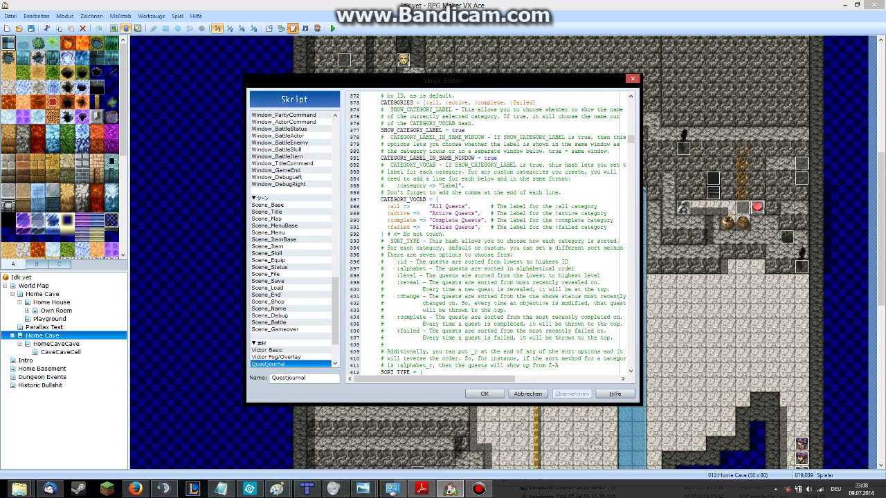
scroll(488, 234, up, 3)
scroll(489, 234, up, 4)
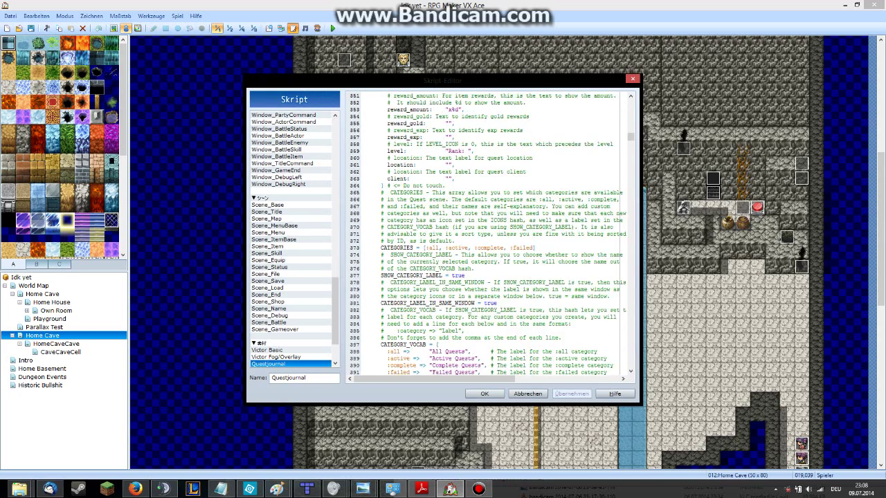
scroll(489, 234, down, 4)
scroll(488, 234, up, 5)
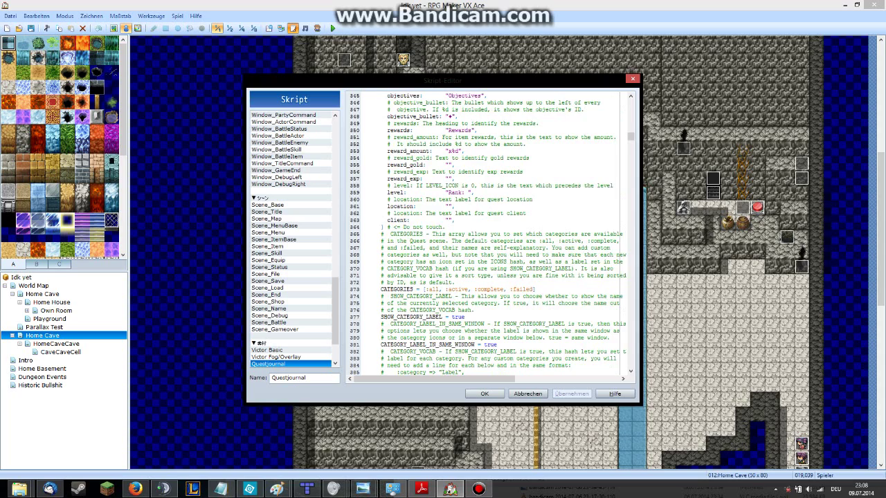
scroll(489, 234, up, 5)
scroll(489, 234, up, 6)
scroll(488, 234, up, 4)
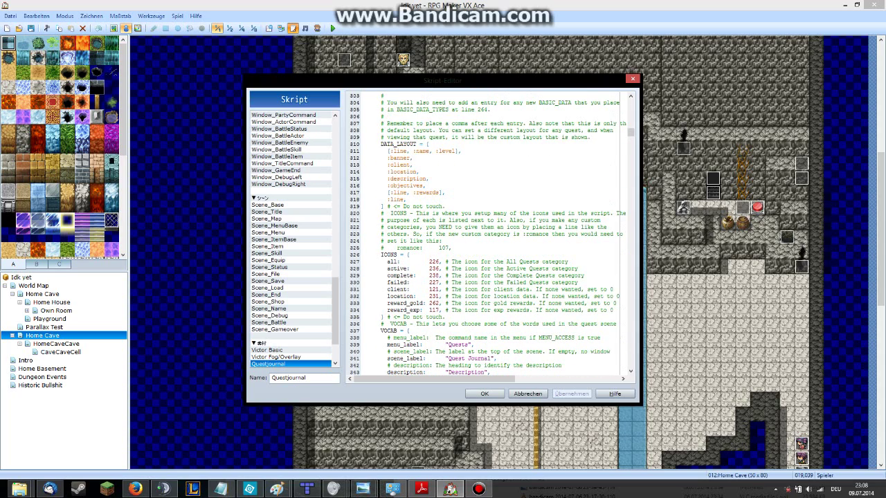
scroll(489, 234, down, 7)
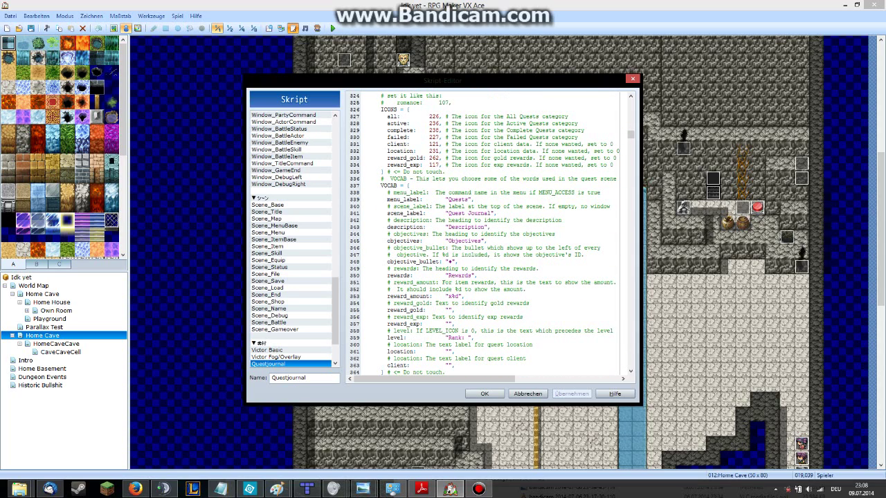
Delete 'Journal' from the scene label and rename the menu label to 'Sidequests'.
drag(467, 213, 491, 213)
key(BackSpace)
key(BackSpace)
key(BackSpace)
key(BackSpace)
key(BackSpace)
key(BackSpace)
key(BackSpace)
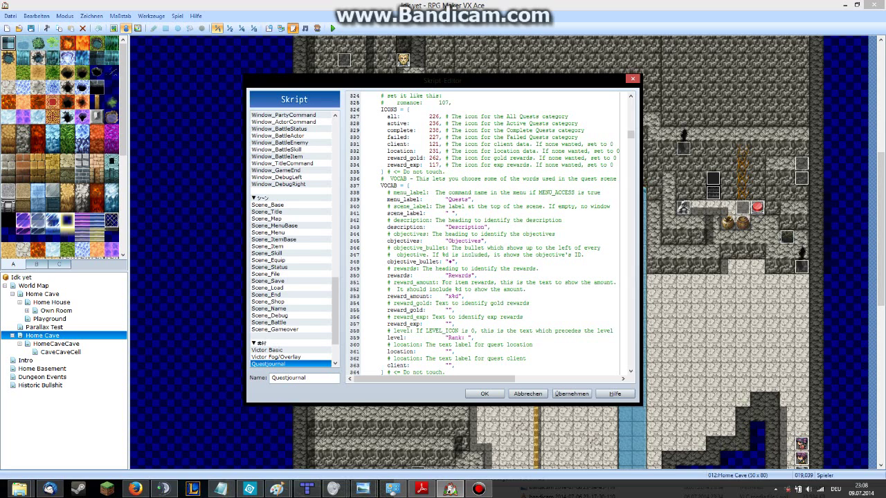
drag(448, 199, 469, 199)
text(Sideq)
text(uests)
Edit the Description, Objectives and objective bullet settings, then apply and close with OK.
drag(448, 227, 484, 227)
click(470, 220)
click(482, 227)
drag(447, 241, 489, 241)
click(468, 275)
click(473, 490)
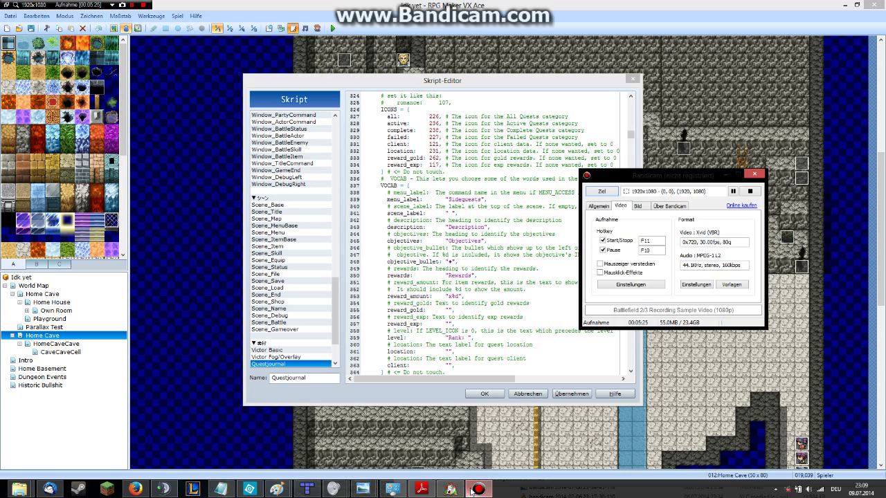
click(473, 490)
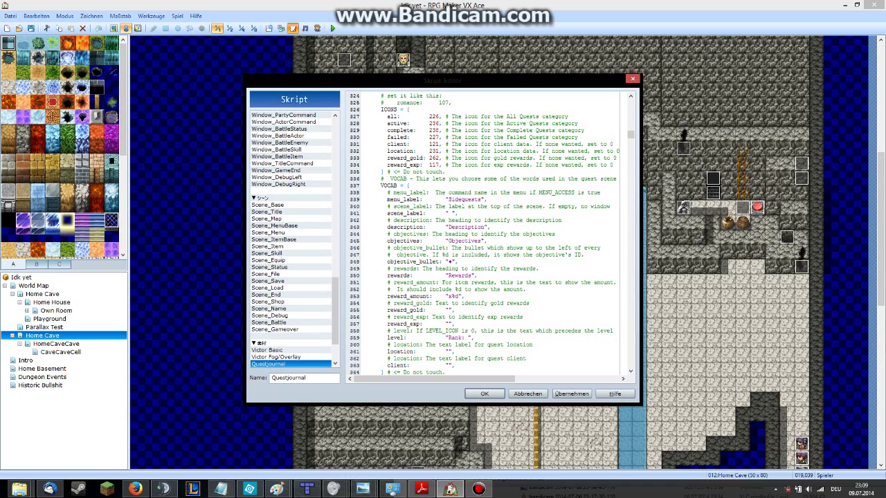
click(572, 394)
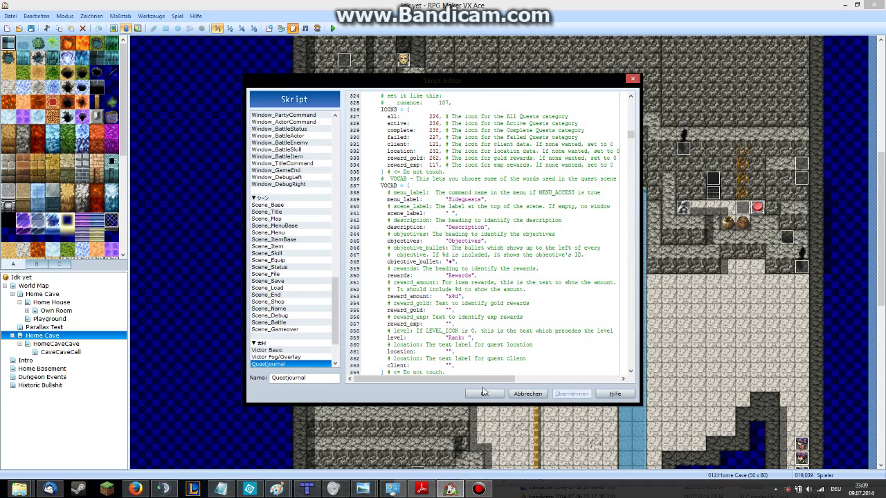
click(486, 394)
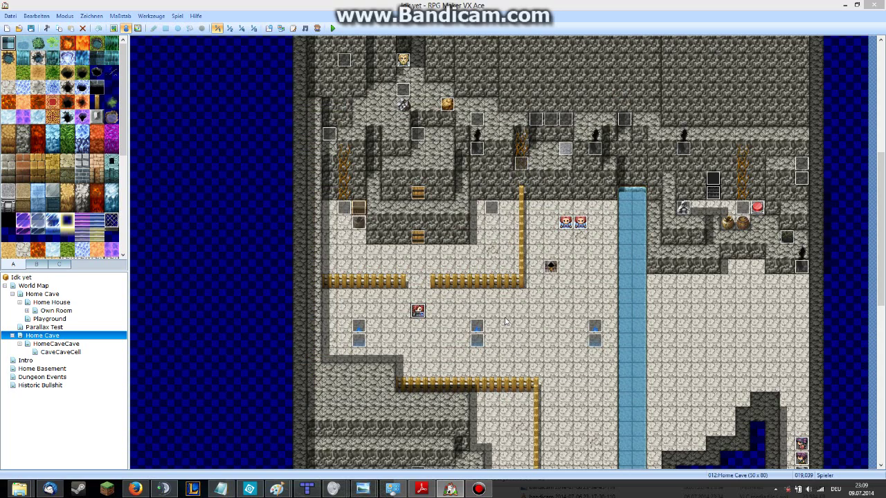
Save the project, start a playtest, and walk the hero across the cave and up the twine.
key(alt+F4)
key(Return)
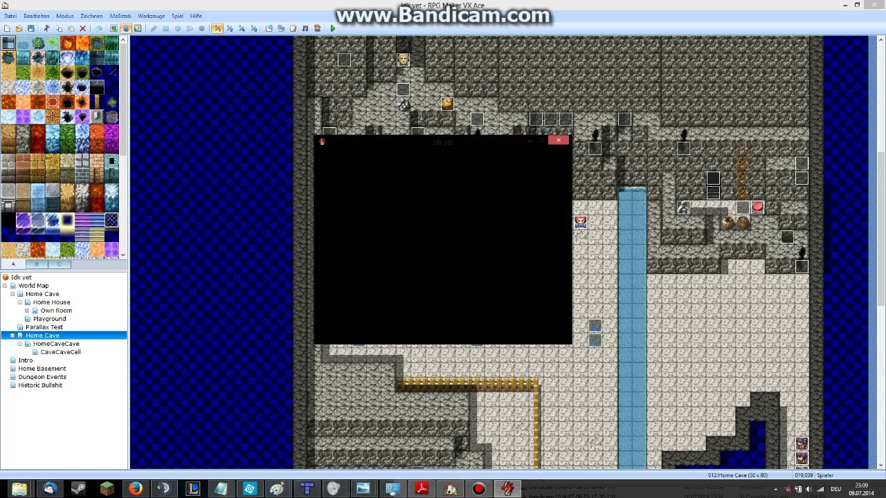
key(Up)
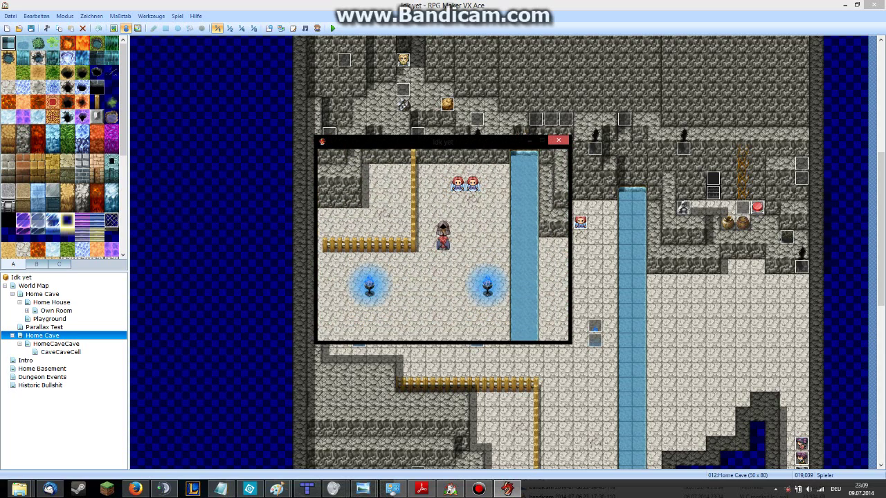
key(Left)
key(Up)
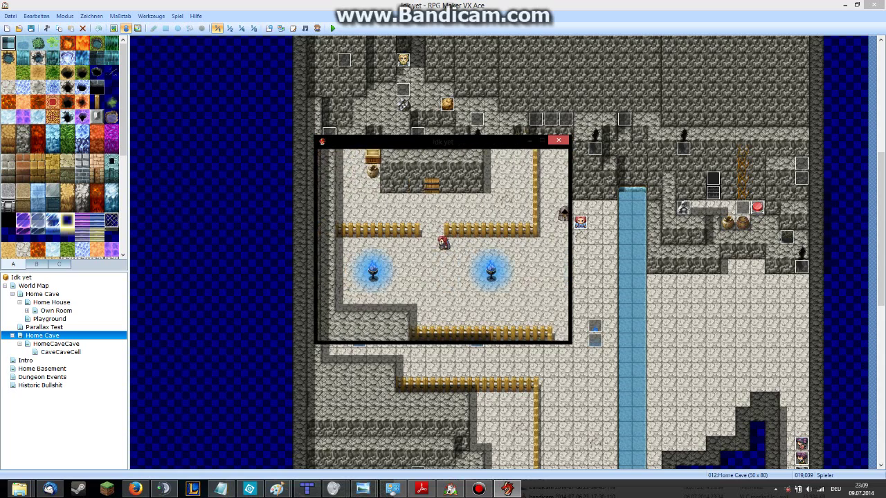
key(Left)
key(Up)
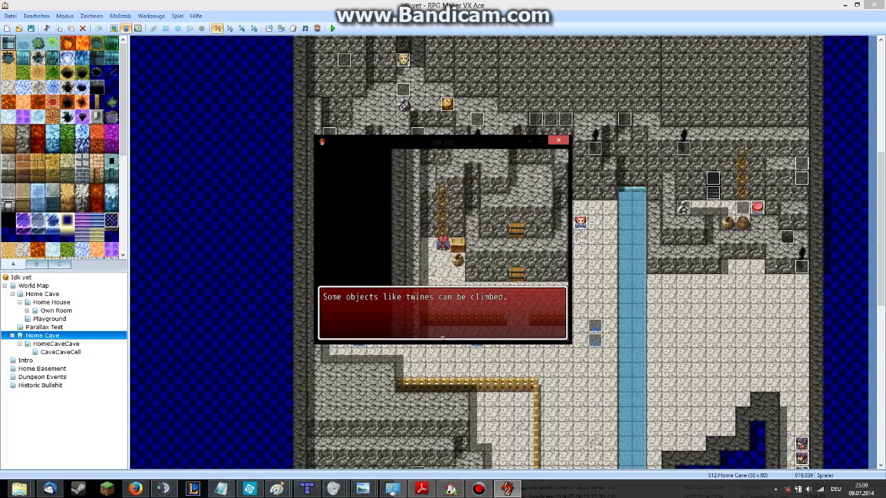
key(Return)
key(Up)
key(Up)
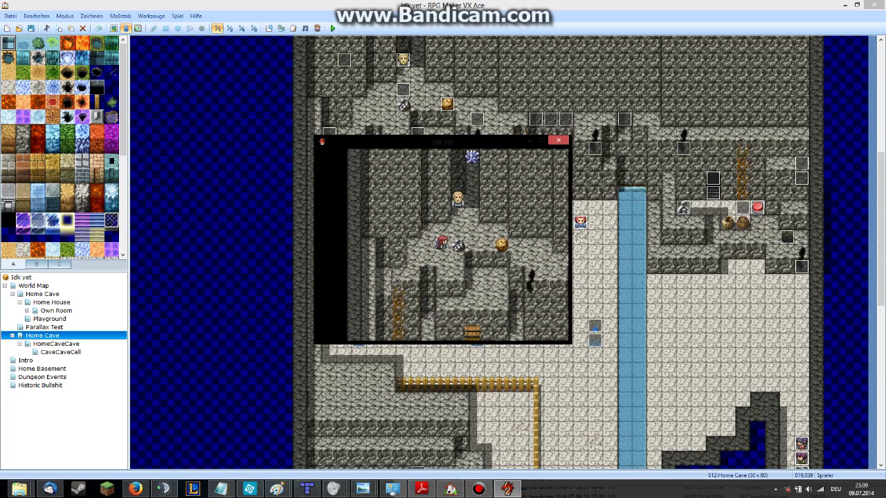
Push the boulder to the right, then walk the hero back along the ledge toward the door.
key(Return)
key(Down)
key(Right)
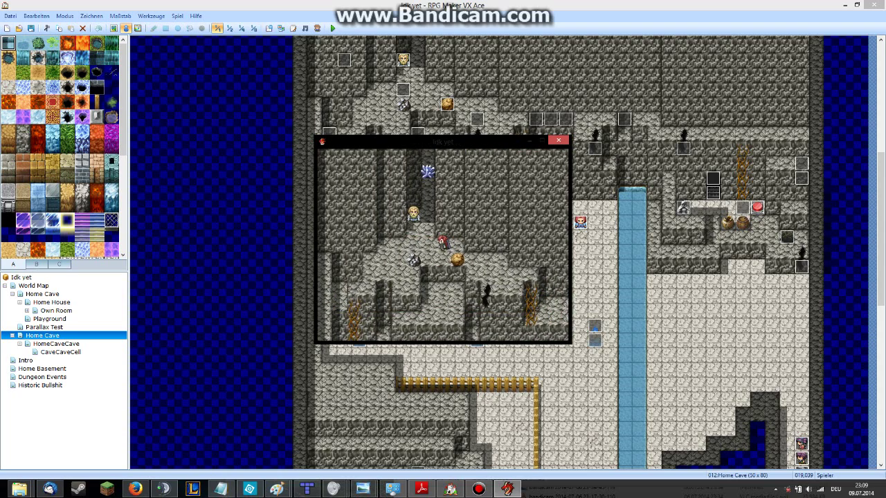
key(Right)
key(Down)
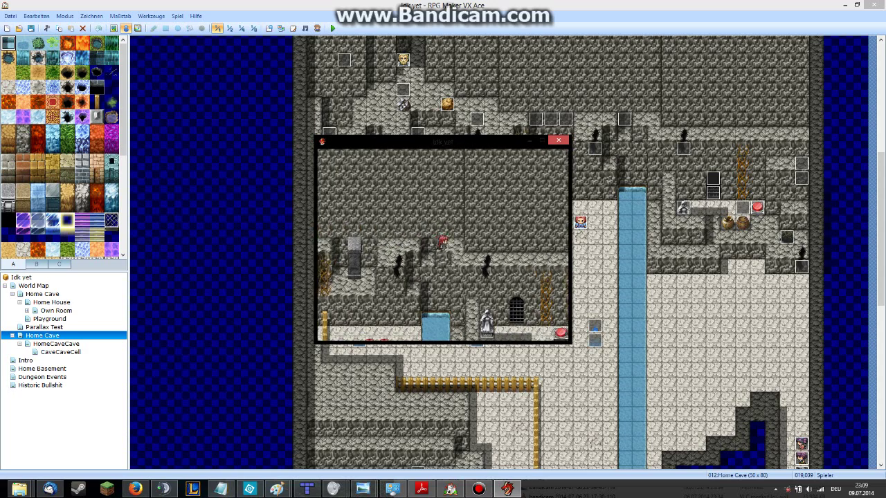
key(Left)
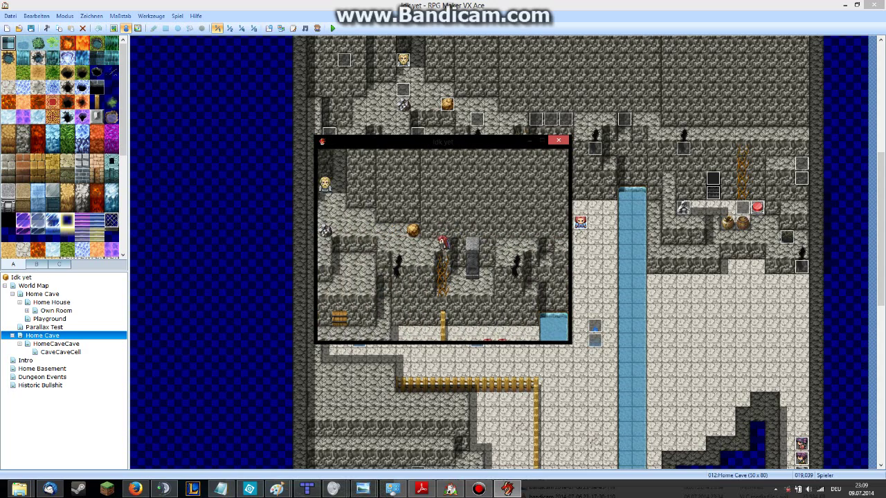
key(Right)
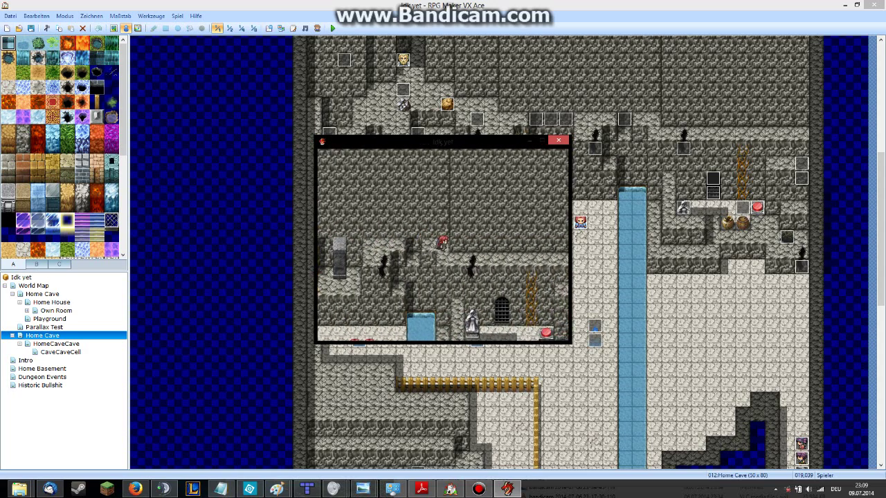
key(Right)
key(Right)
key(Right)
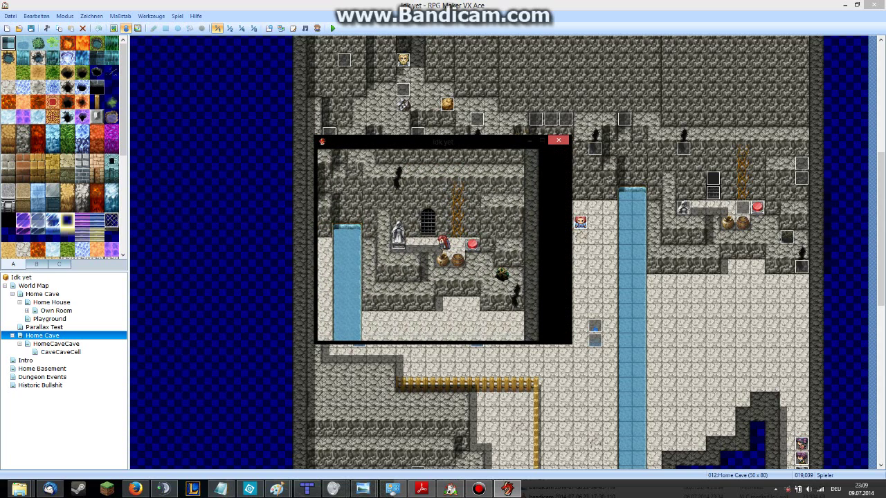
key(Left)
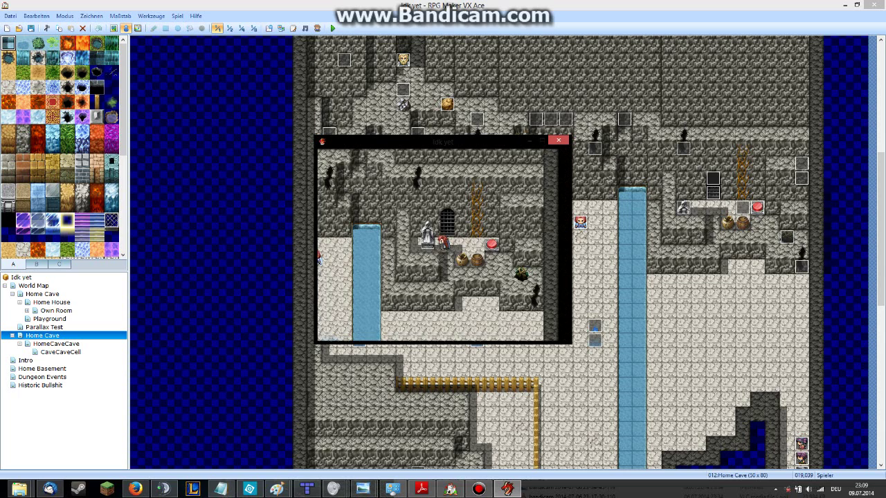
key(Left)
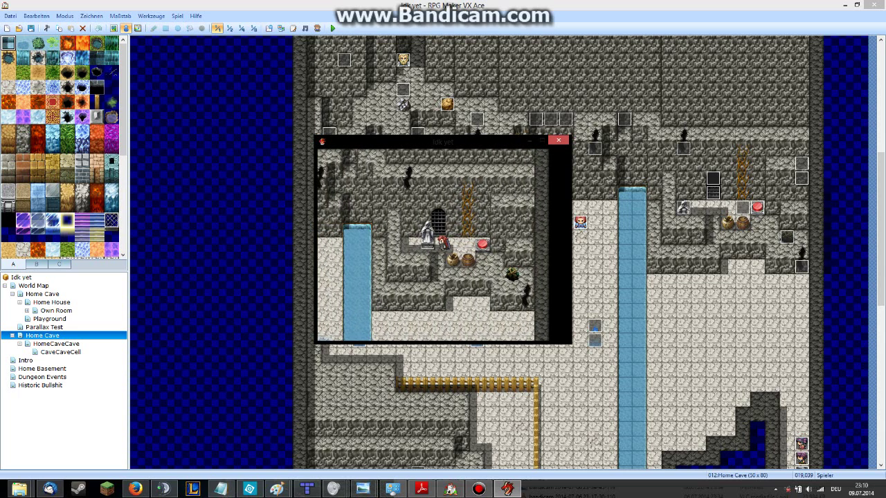
key(Left)
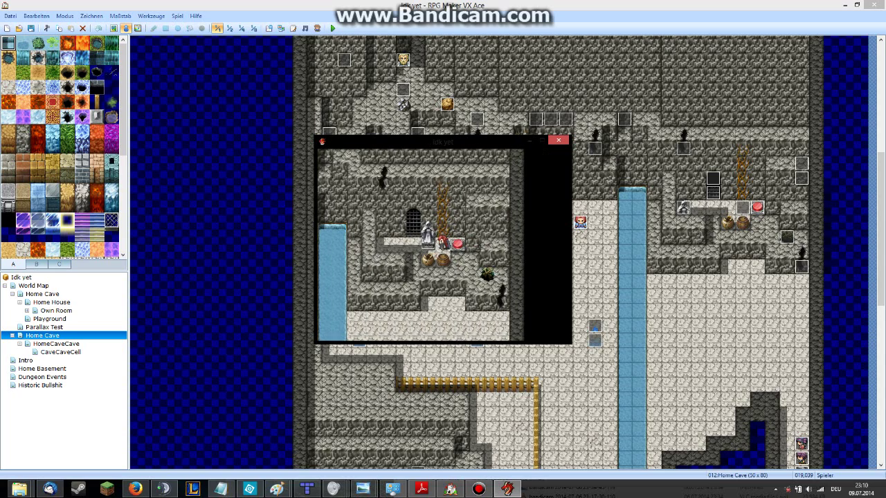
Climb down the twine, enter the door, and cross the dark cave to the corridor.
key(Down)
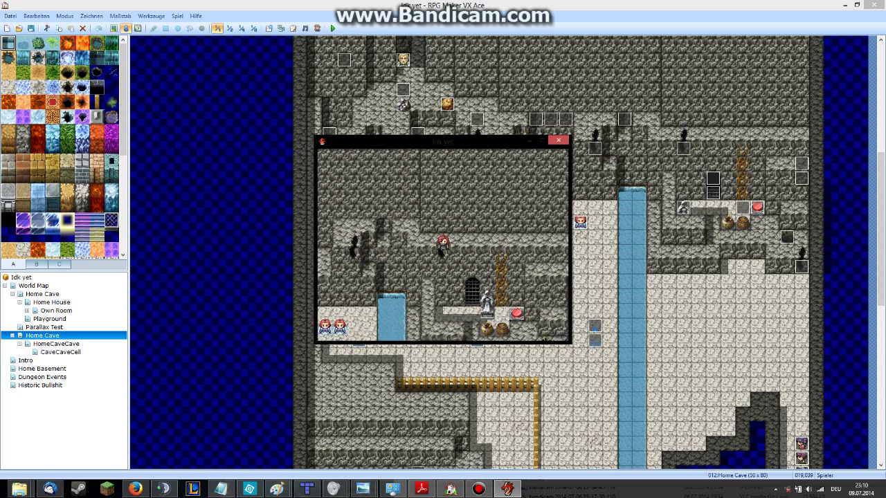
key(Left)
key(Right)
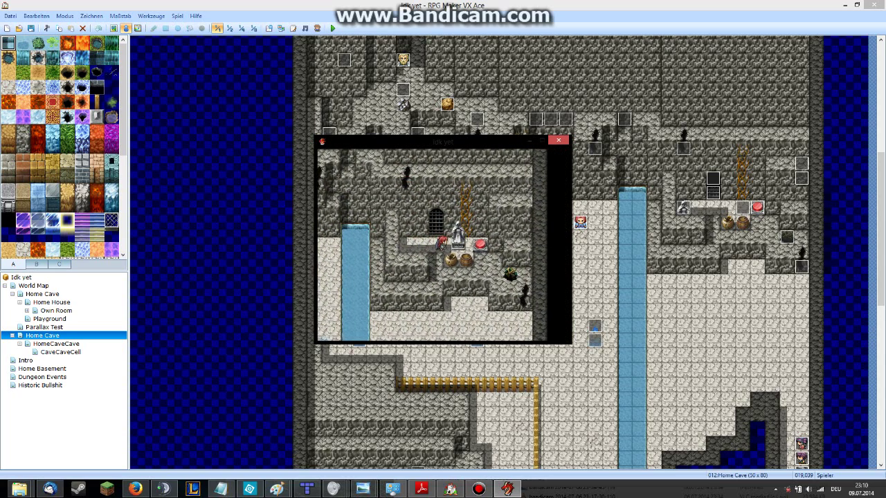
key(Right)
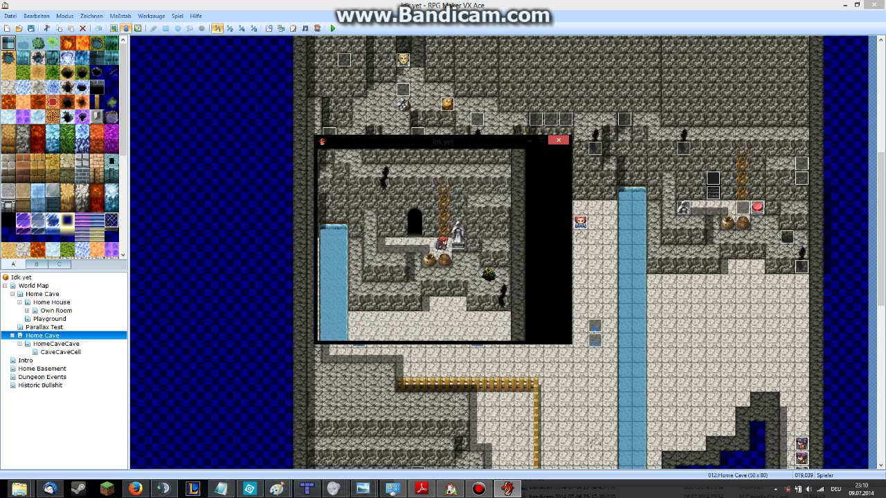
key(Left)
key(Up)
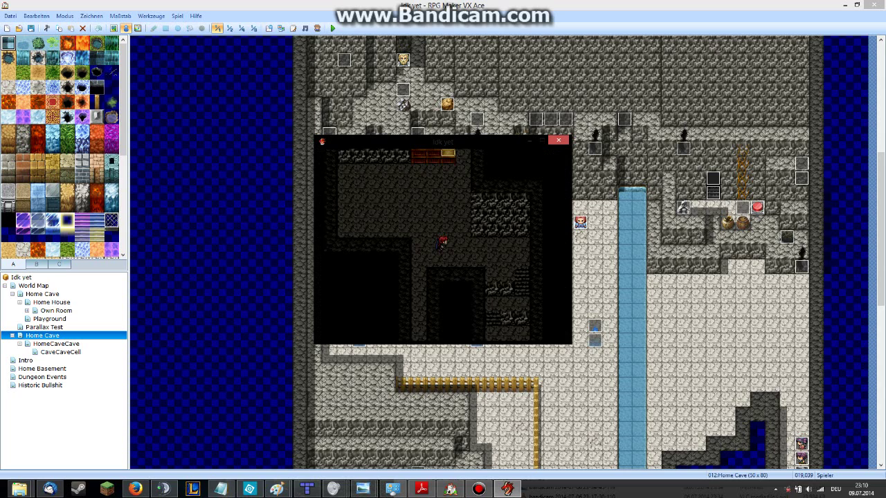
key(Right)
key(Down)
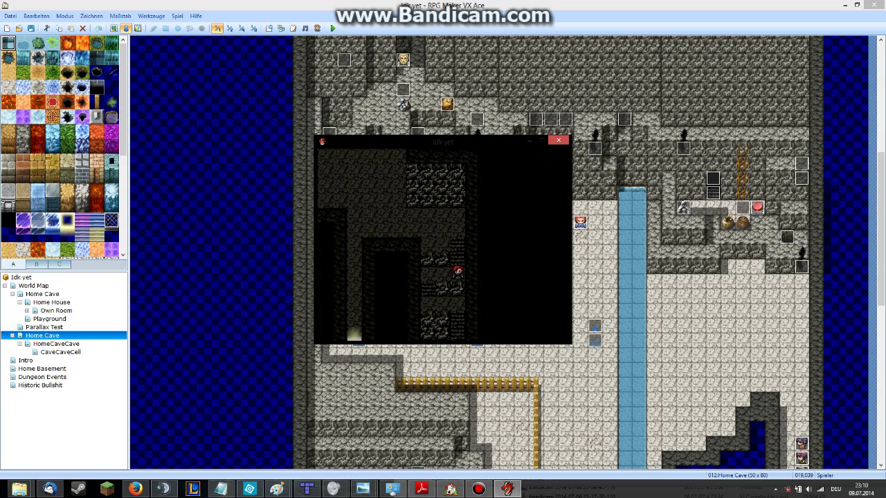
key(Left)
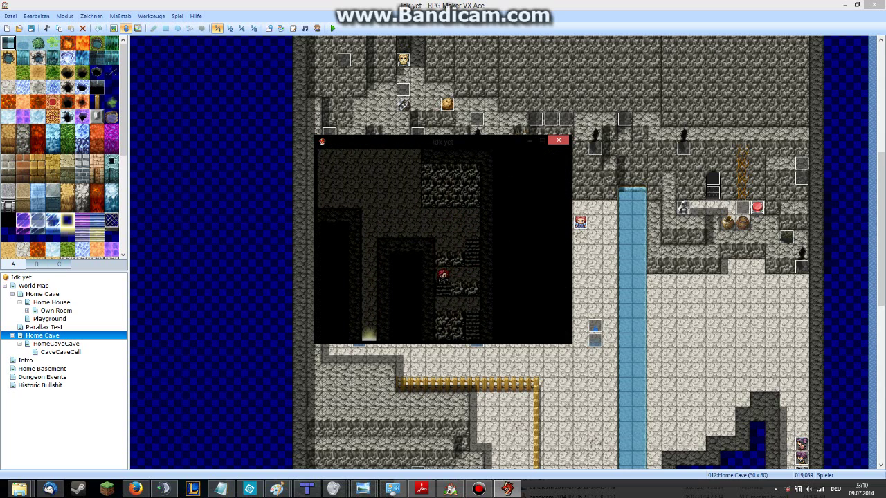
key(Right)
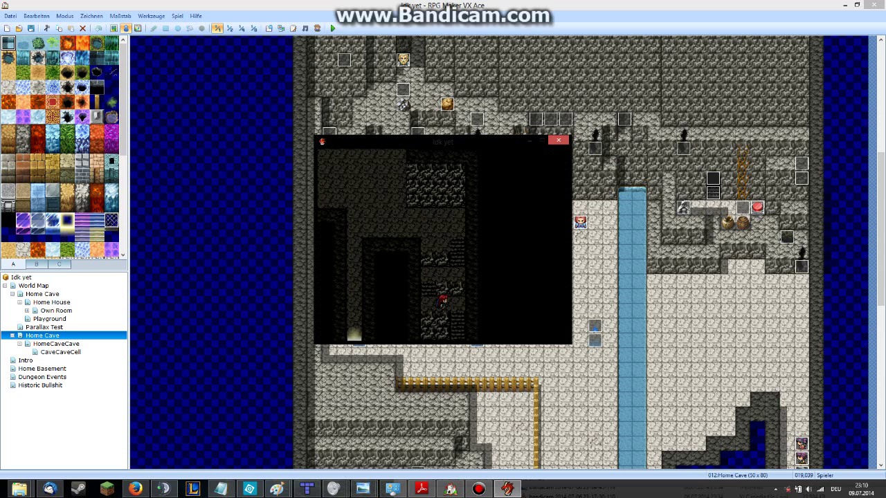
key(Down)
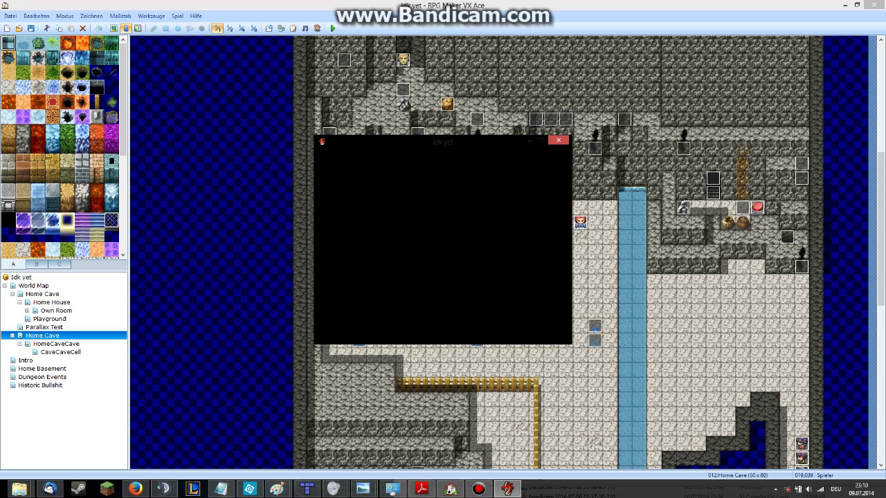
Dismiss the Objective completed and New Objective messages, then check the Sidequests journal.
key(Return)
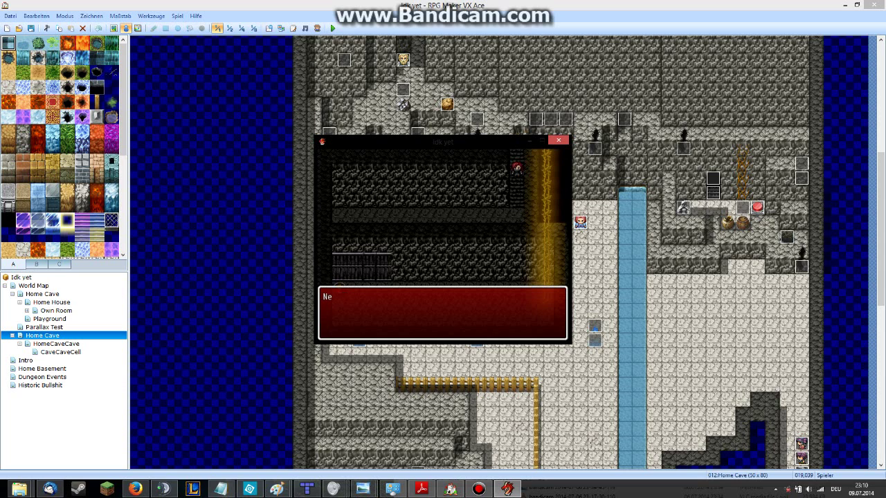
key(Return)
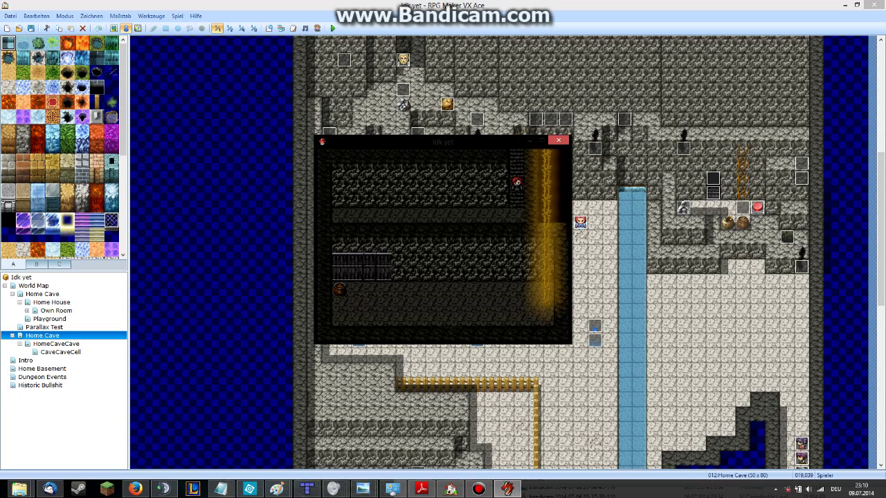
key(Escape)
key(Down)
key(Down)
key(Down)
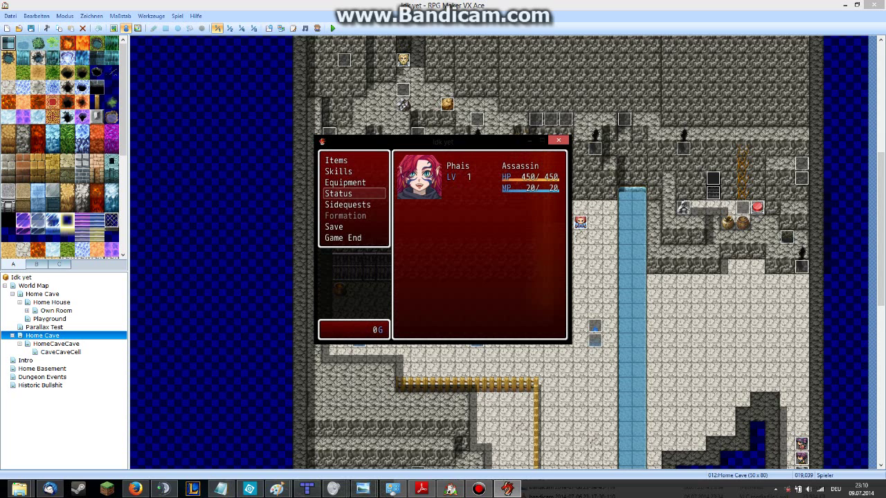
key(Down)
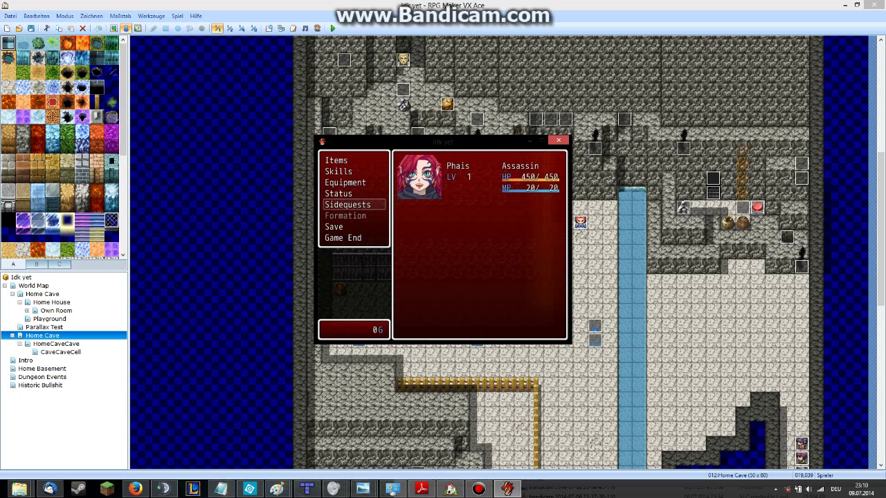
key(Return)
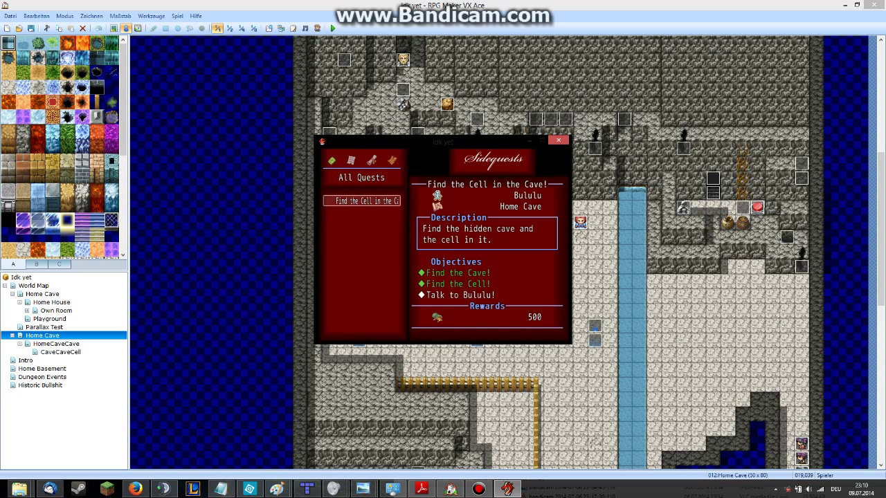
key(Escape)
key(Escape)
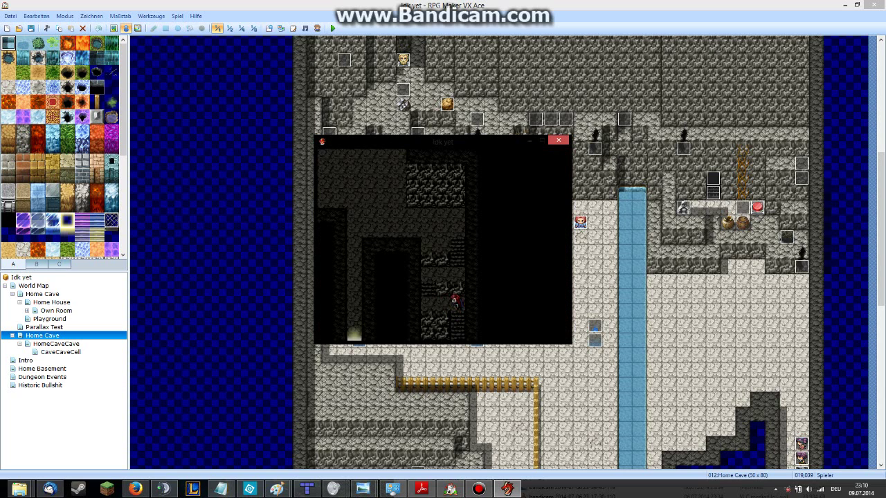
Walk the hero through the cave and up the ladder into the torch-lit room.
key(Up)
key(Up)
key(Up)
key(Left)
key(Left)
key(Left)
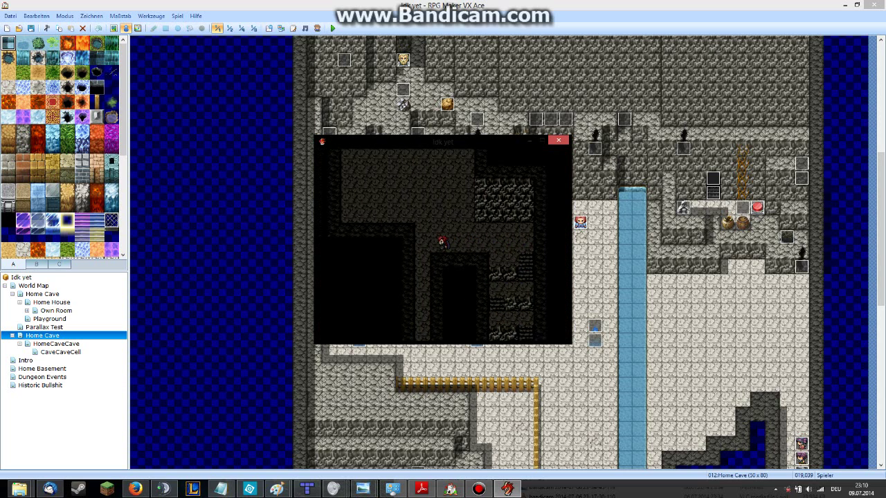
key(Left)
key(Down)
key(Down)
key(Down)
key(Down)
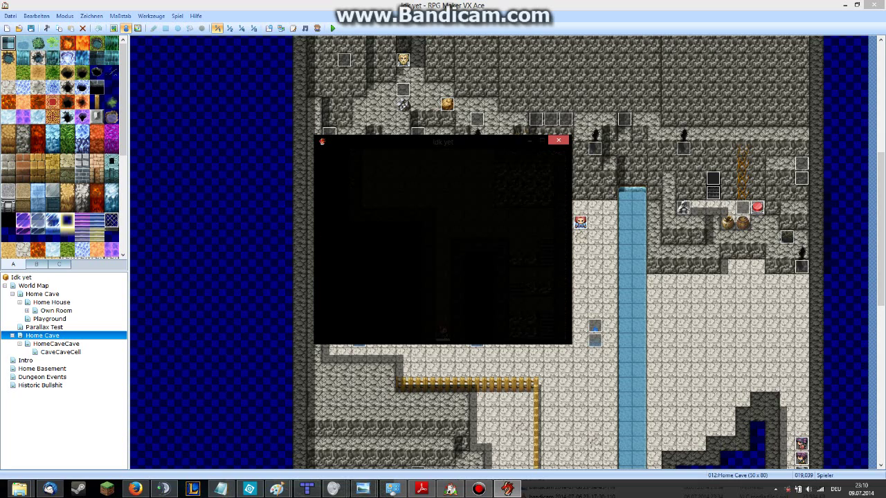
key(Up)
key(Up)
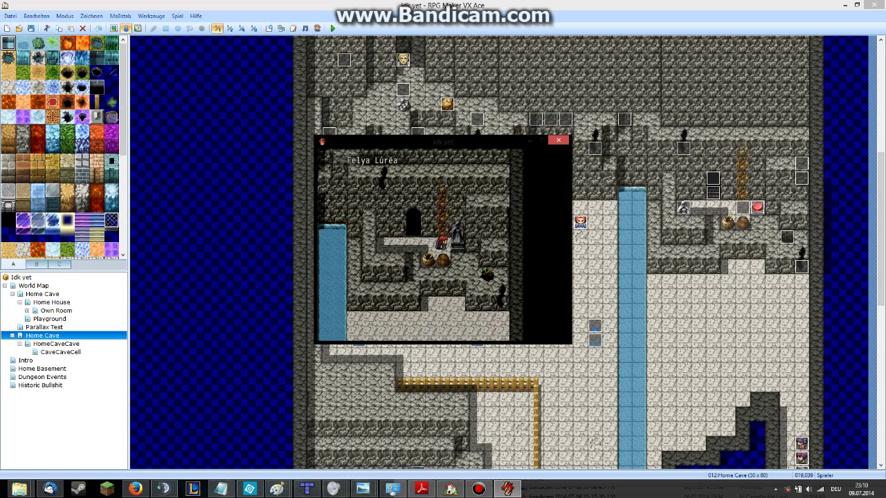
key(Up)
key(Up)
key(Left)
key(Left)
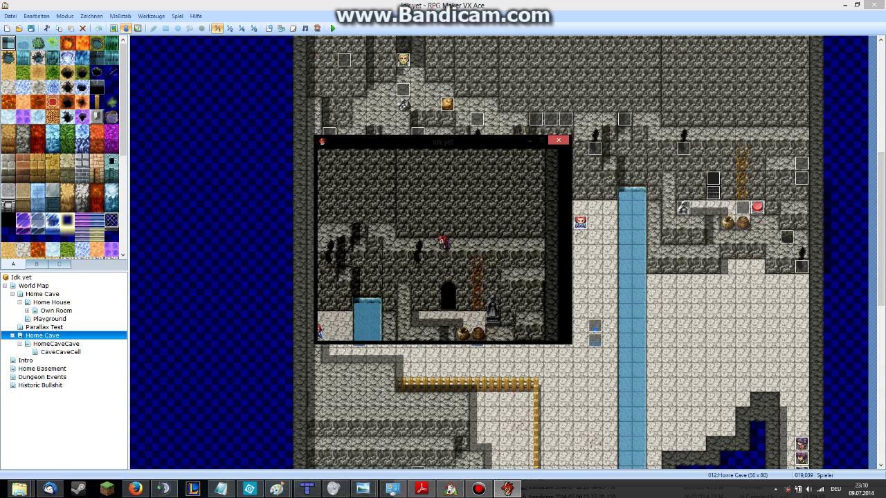
key(Left)
key(Left)
key(Left)
key(Left)
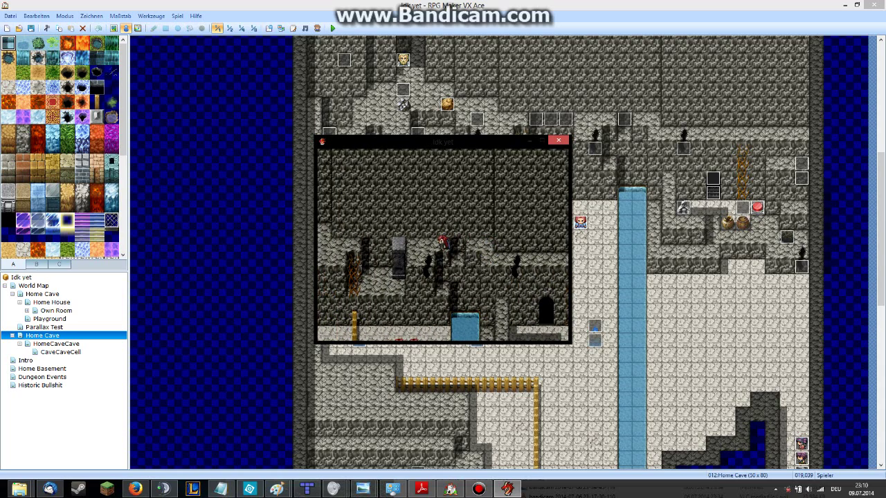
key(Left)
key(Left)
key(Down)
key(Down)
key(Down)
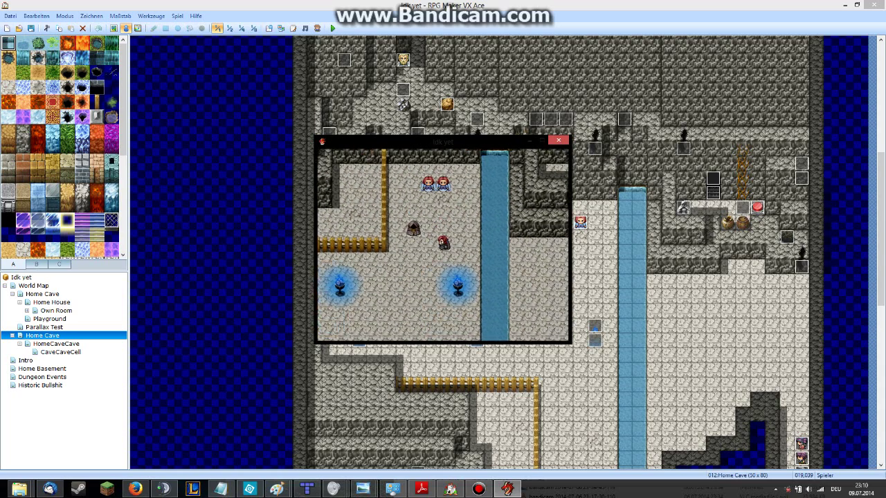
Talk to the hooded figure until Quest complete appears, then bring up the main menu.
key(Return)
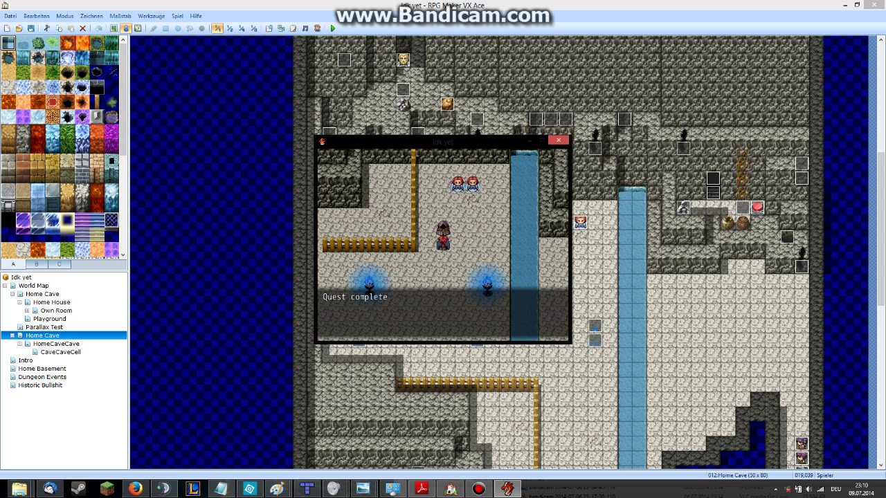
key(Return)
key(Down)
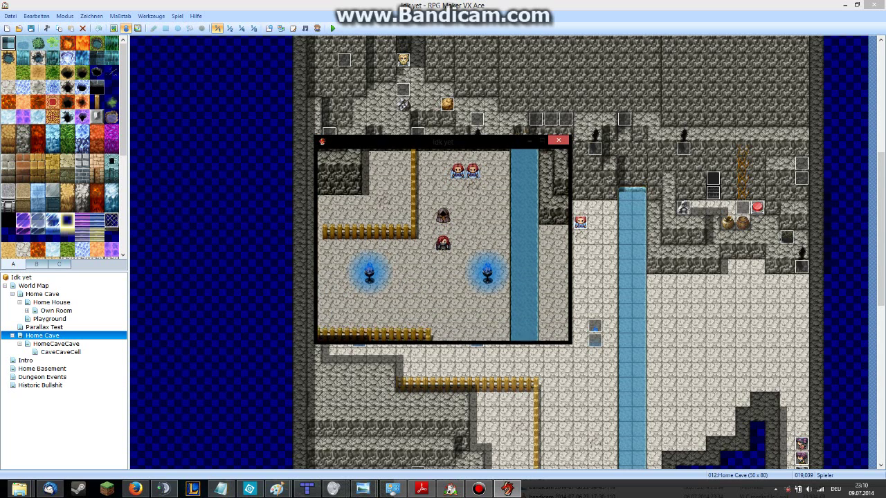
key(Escape)
Browse the Sidequests journal's All, Active and Complete Quests lists, then return to the map.
key(Return)
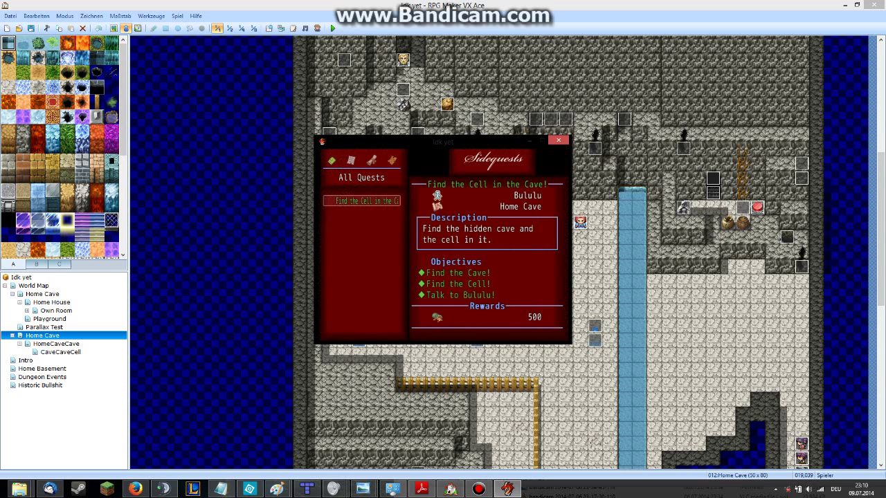
key(Right)
key(Left)
key(Right)
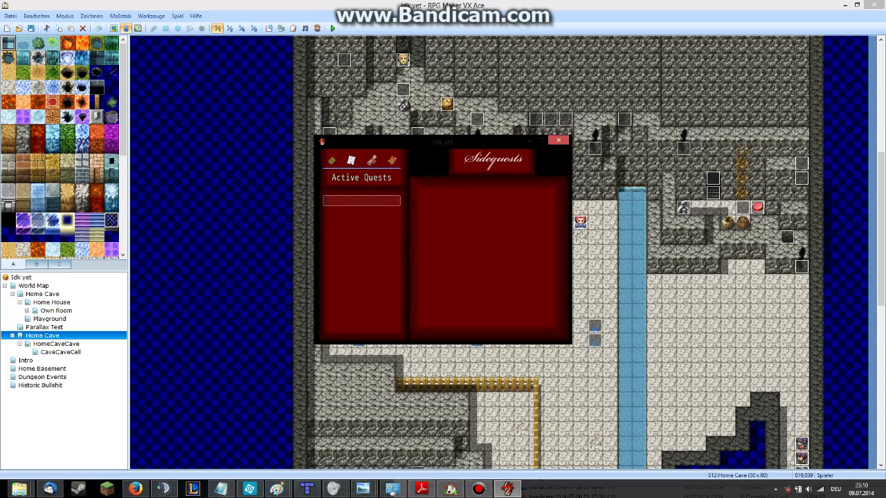
key(Right)
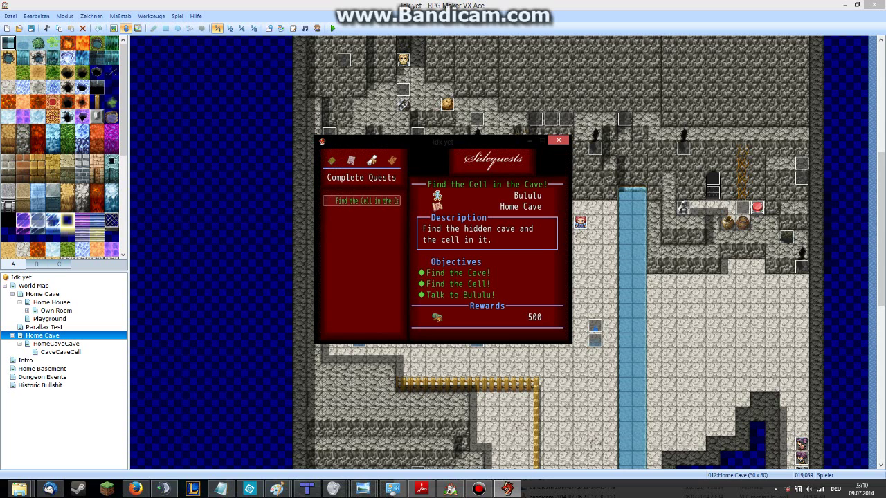
key(Right)
key(Escape)
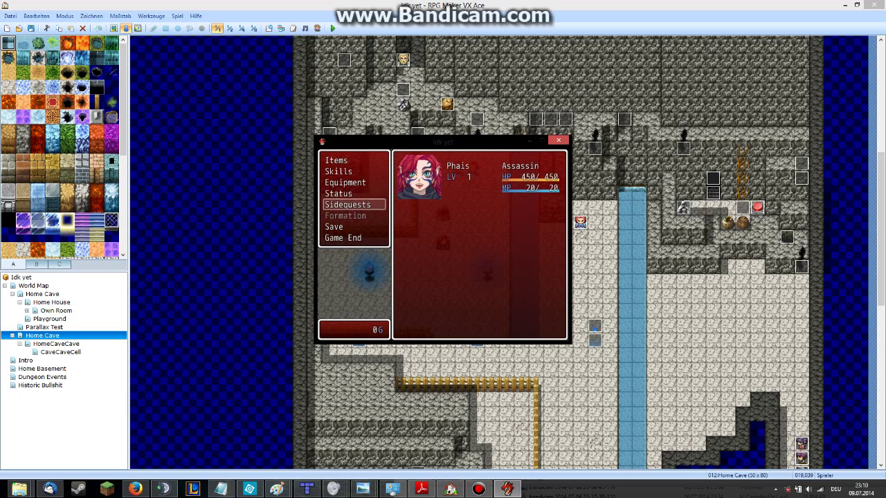
key(Up)
key(Up)
key(Up)
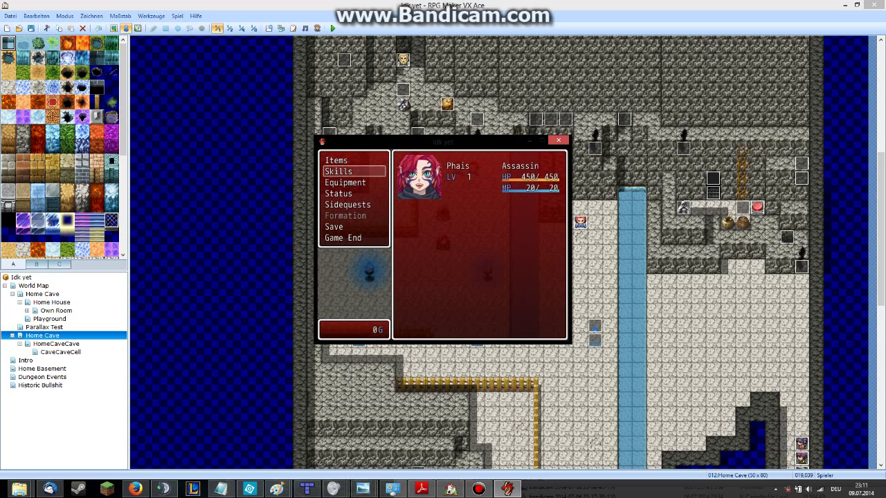
key(Escape)
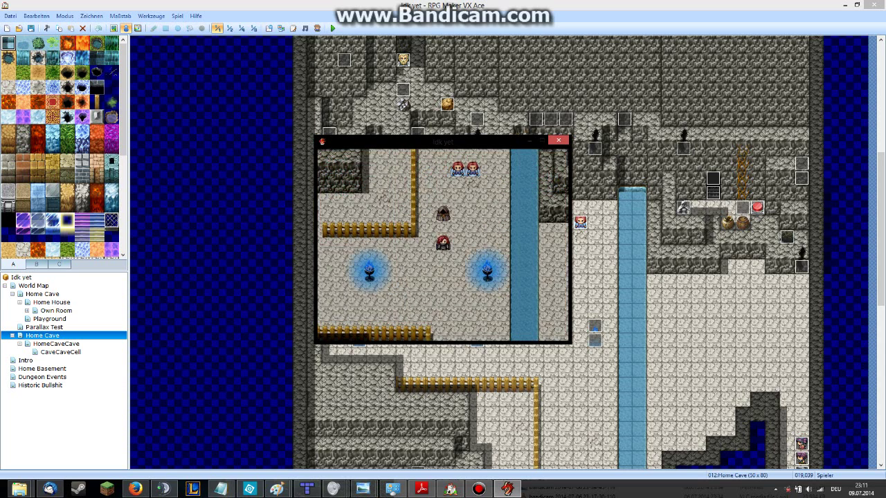
Talk to the hooded figure again and walk away after its thank-you message.
key(Up)
key(Up)
key(Left)
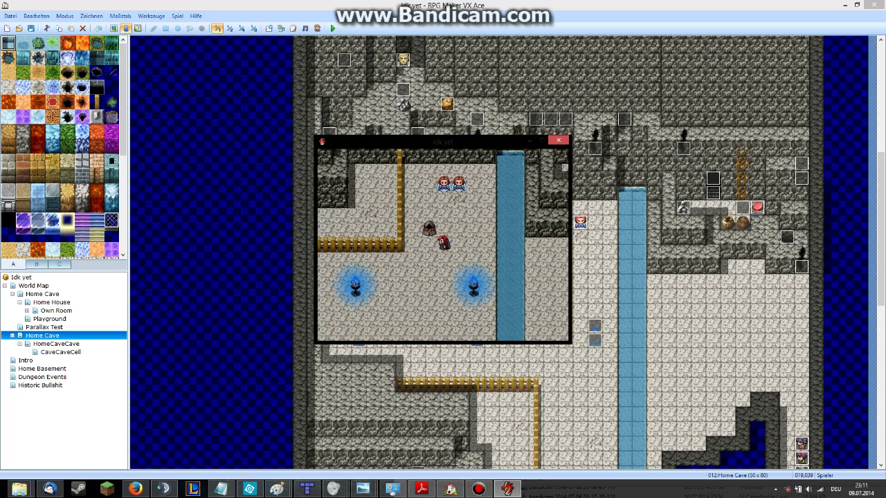
key(Return)
key(Return)
key(Down)
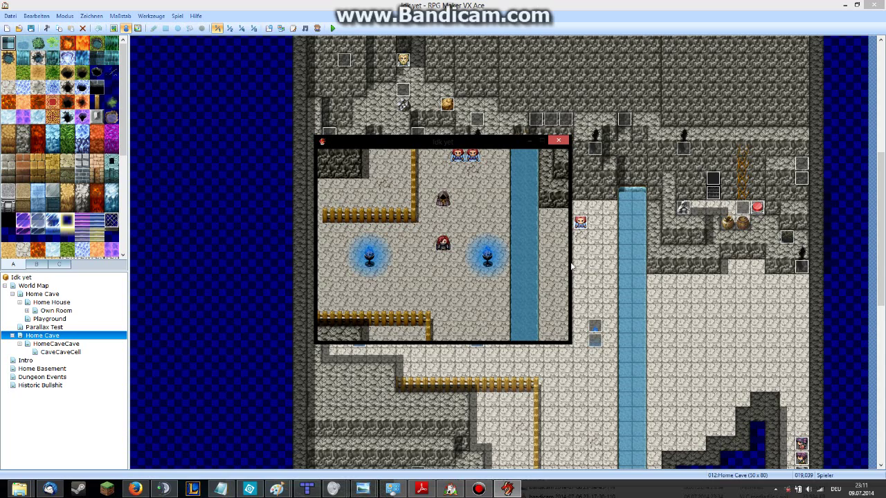
End the playtest, then reopen EV049, compare it with the Notepad notes, and cancel.
click(558, 140)
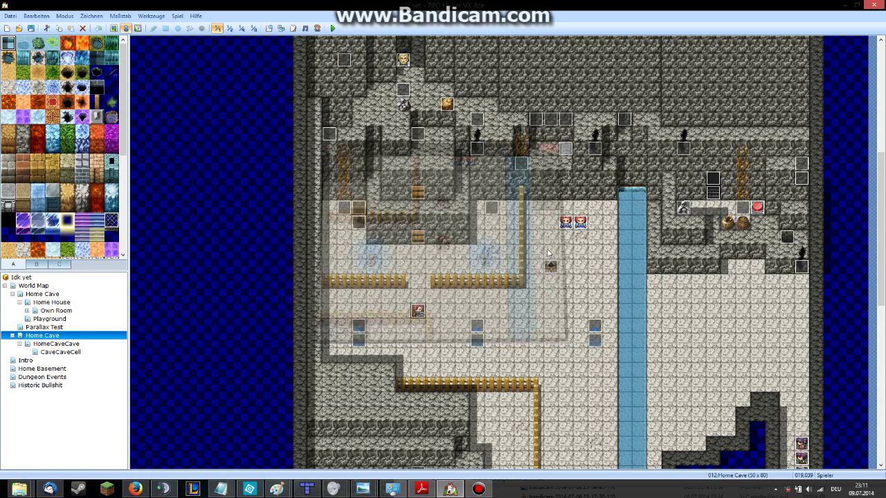
double_click(551, 270)
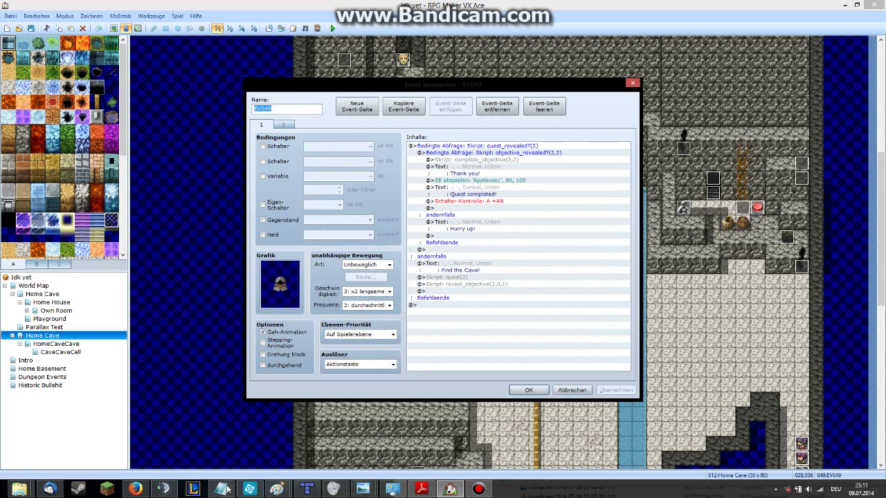
click(223, 490)
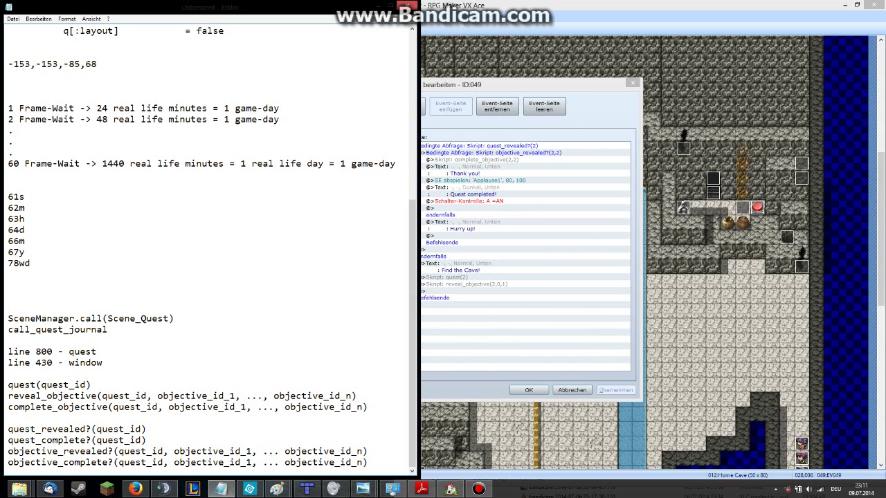
click(466, 333)
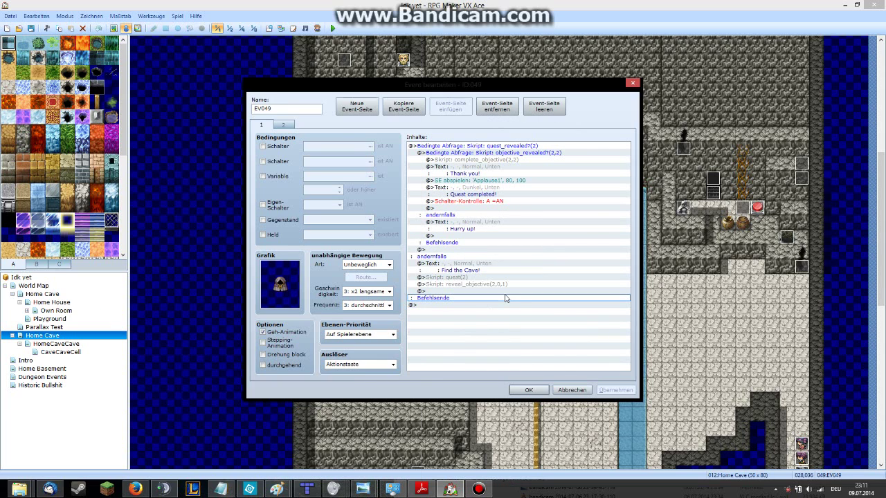
click(569, 391)
click(478, 489)
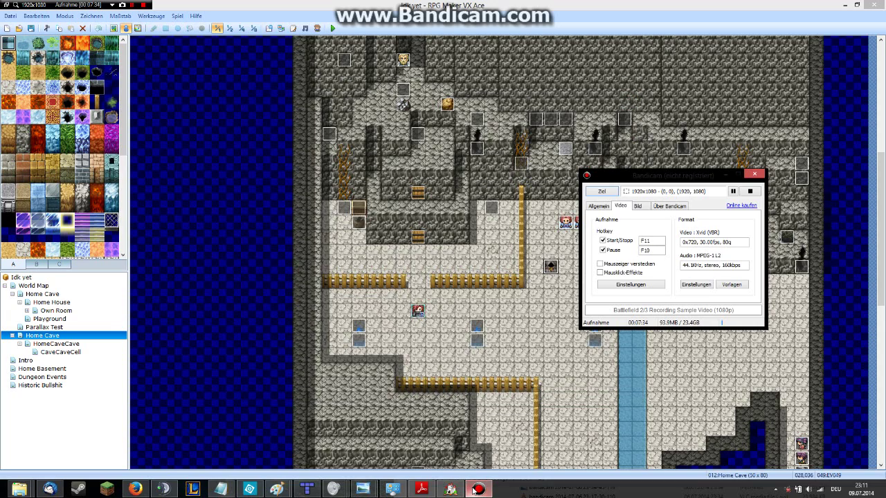
click(494, 324)
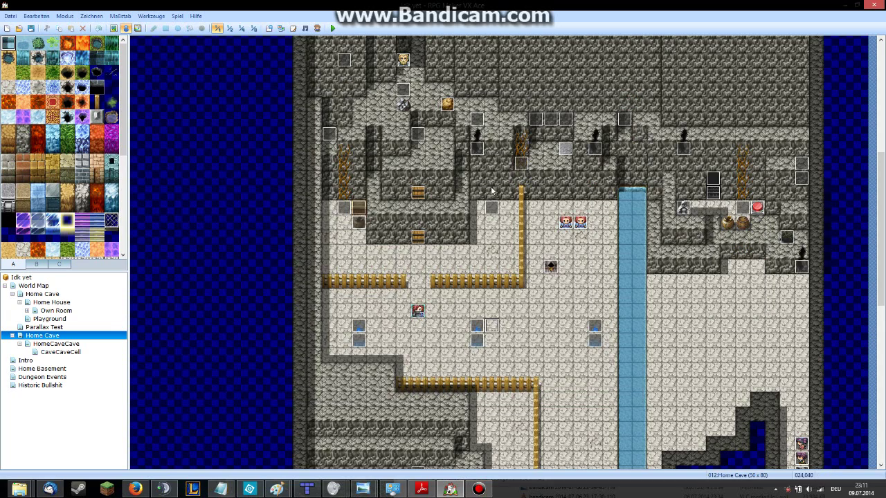
Scroll the Questjournal script's usage notes and highlight the change_reward_status line.
click(293, 29)
drag(631, 133, 640, 113)
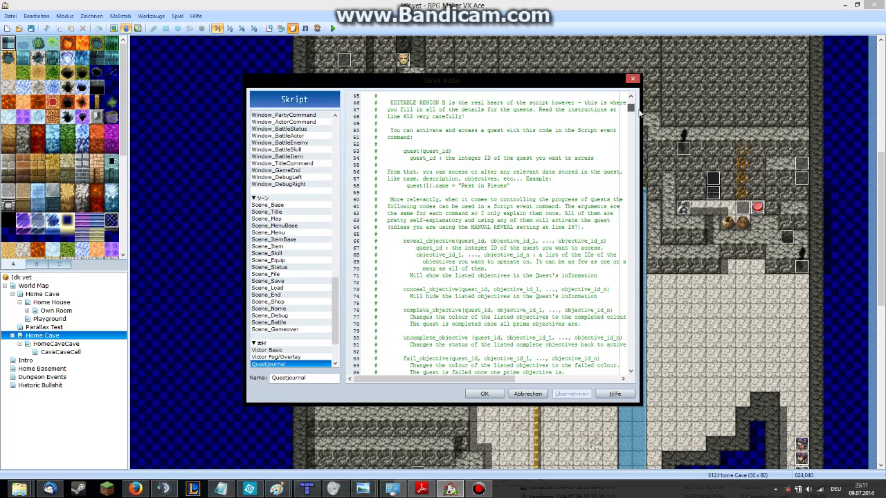
scroll(507, 150, down, 3)
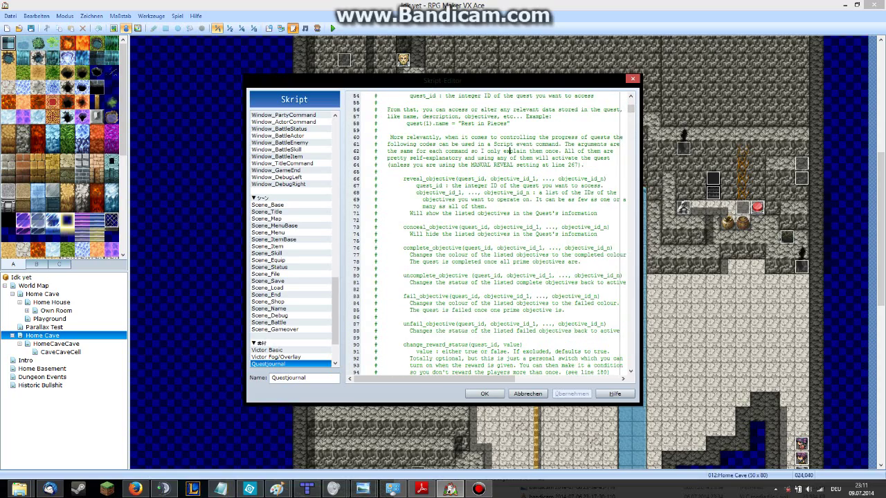
scroll(490, 234, down, 1)
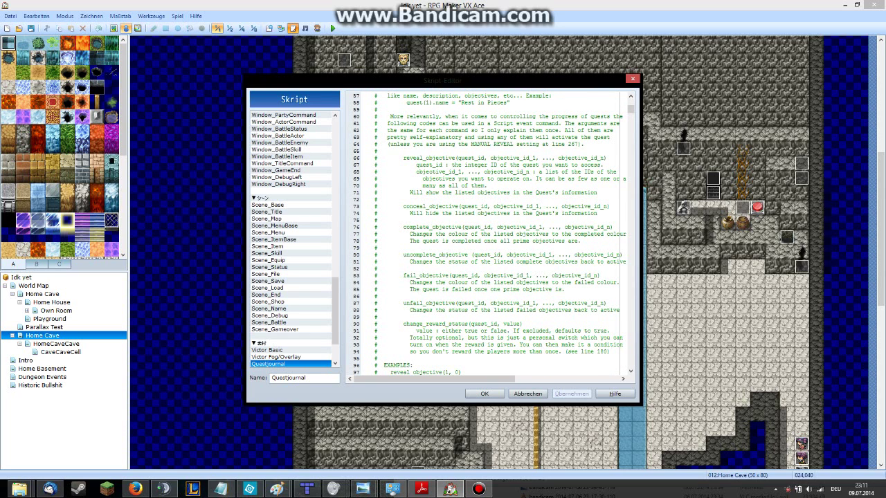
scroll(490, 234, down, 1)
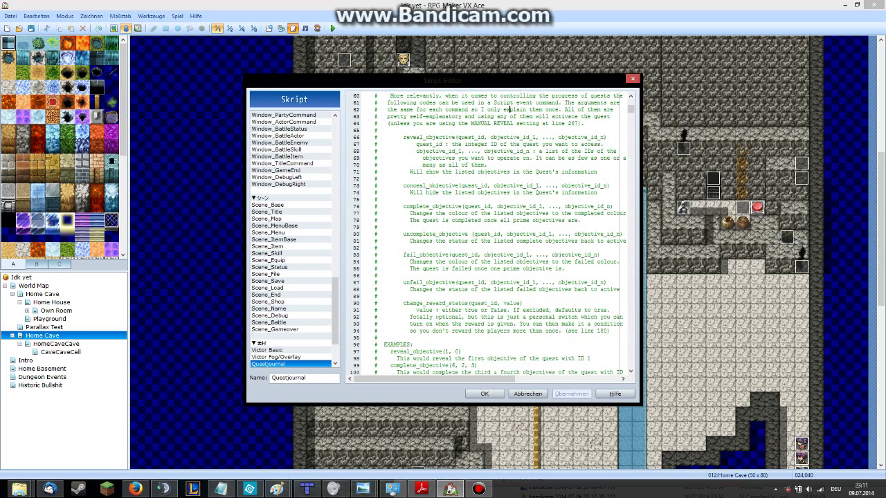
scroll(490, 235, down, 1)
scroll(490, 235, down, 1)
scroll(490, 235, down, 1)
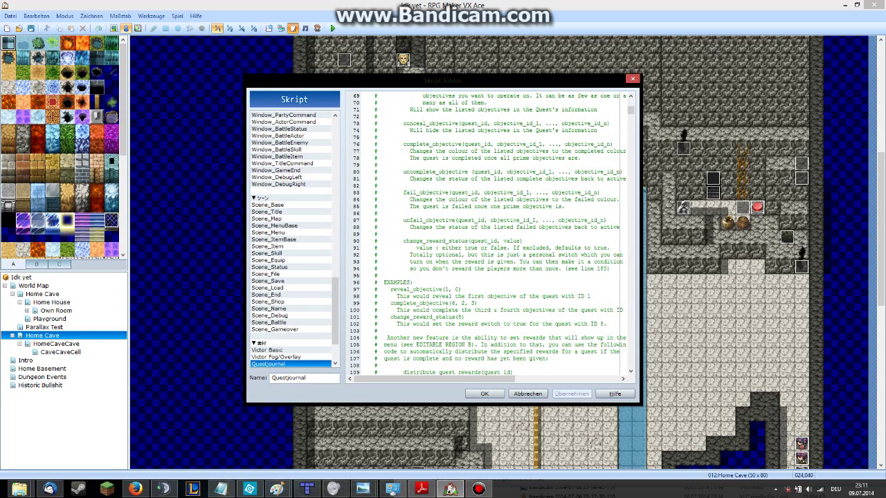
scroll(490, 235, down, 1)
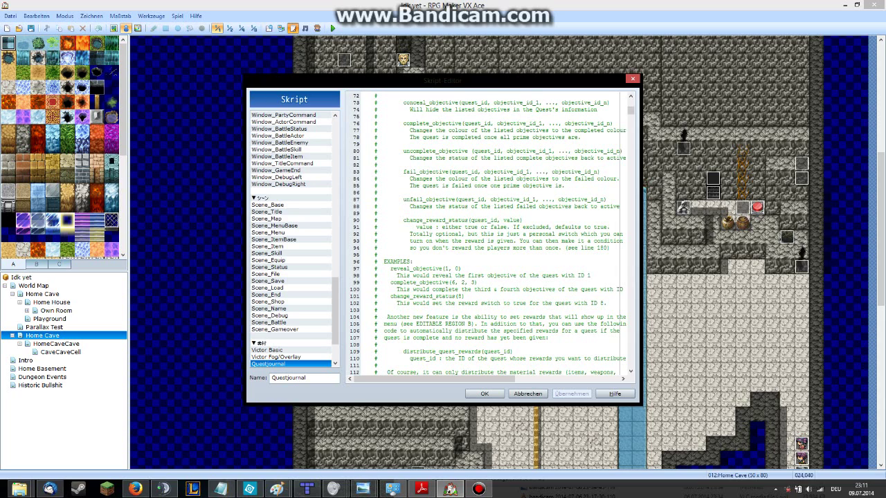
scroll(489, 235, down, 2)
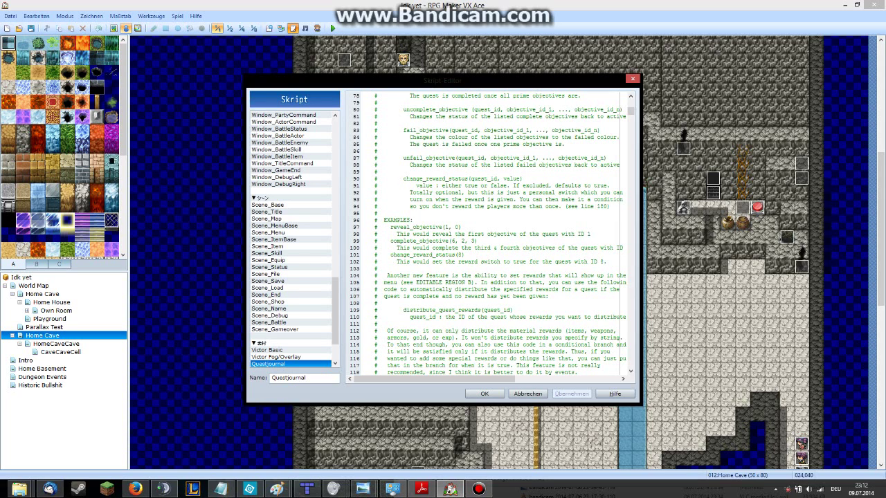
drag(404, 178, 522, 178)
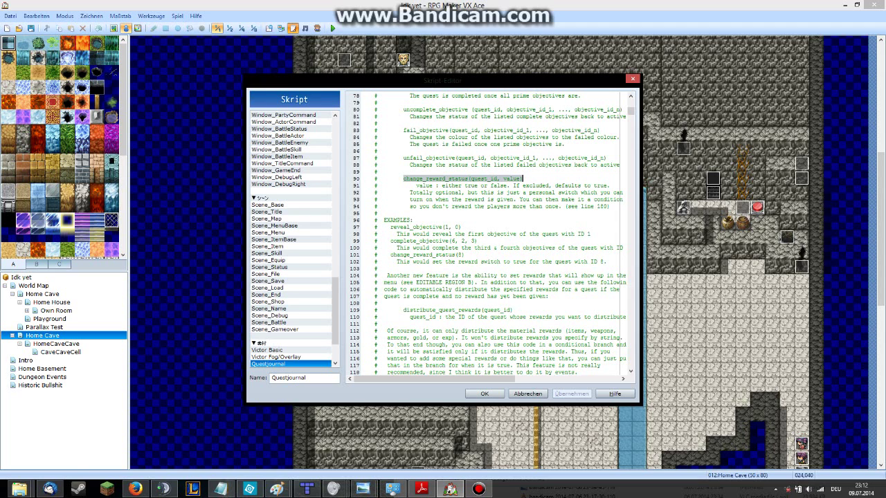
Close the script editor, then inspect EV049's branch commands and close it again.
click(488, 395)
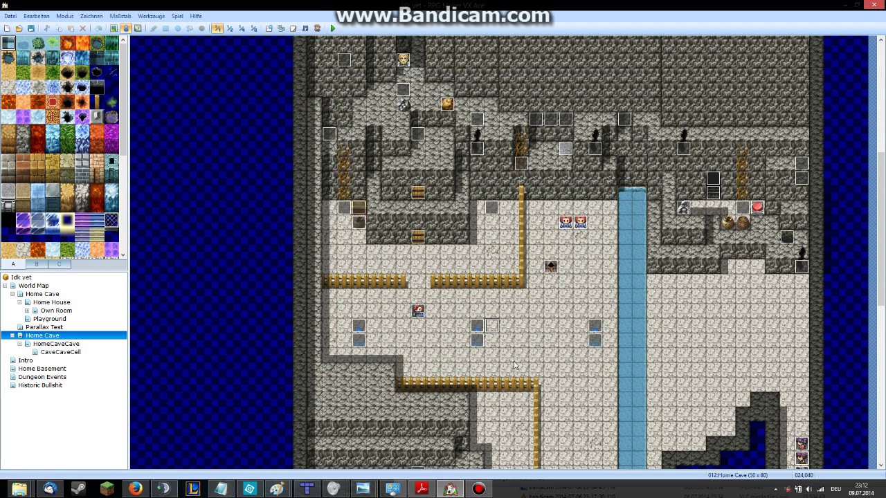
double_click(551, 267)
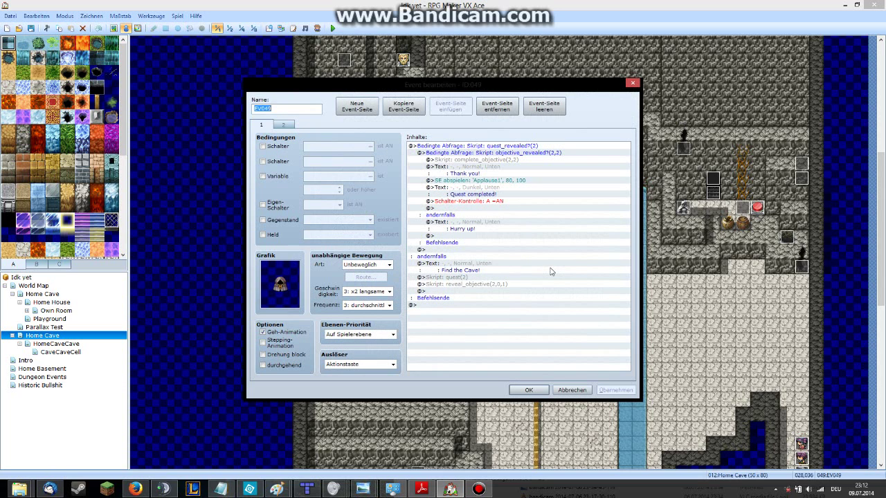
click(519, 256)
click(511, 249)
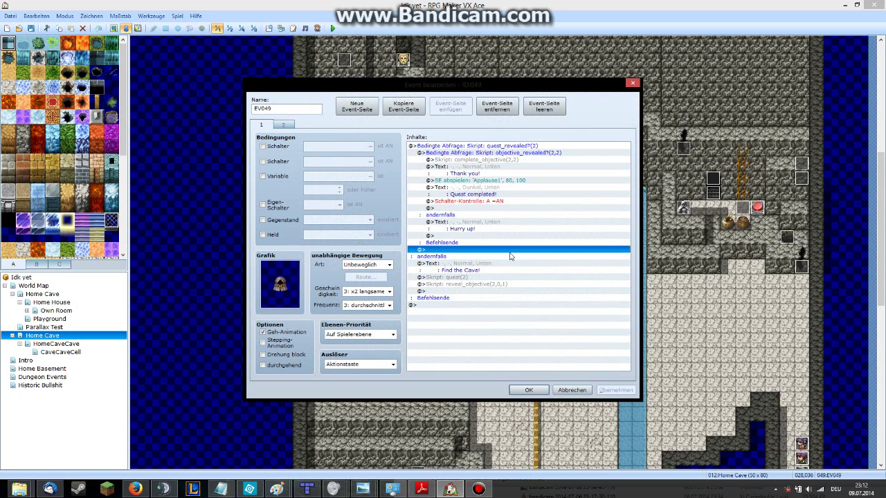
click(516, 291)
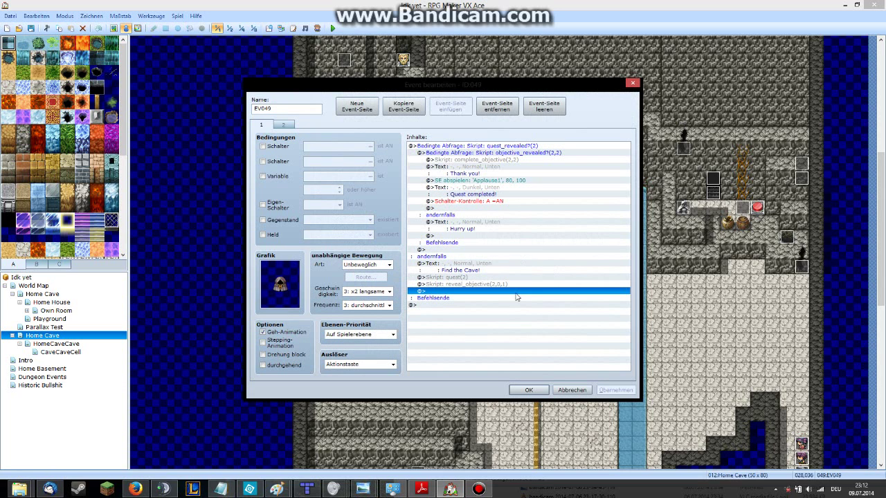
click(524, 201)
click(630, 83)
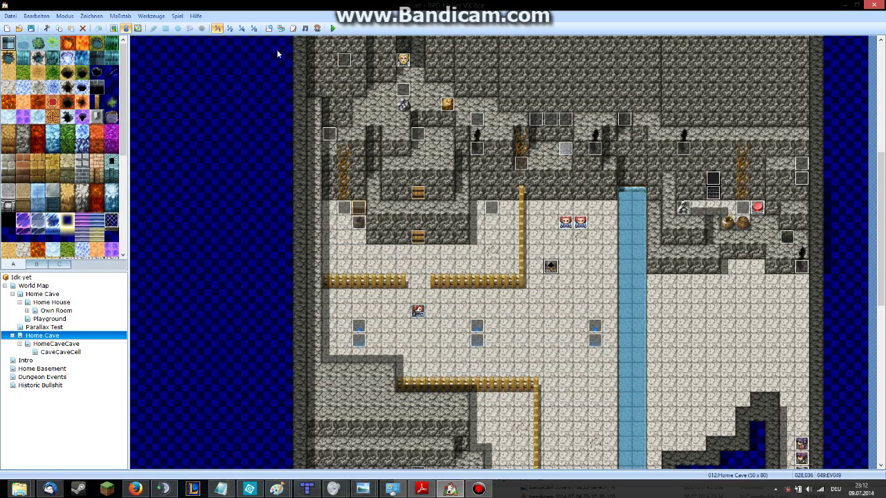
Reopen the Questjournal script, scroll its notes, and close the script editor.
click(294, 28)
scroll(633, 130, down, 15)
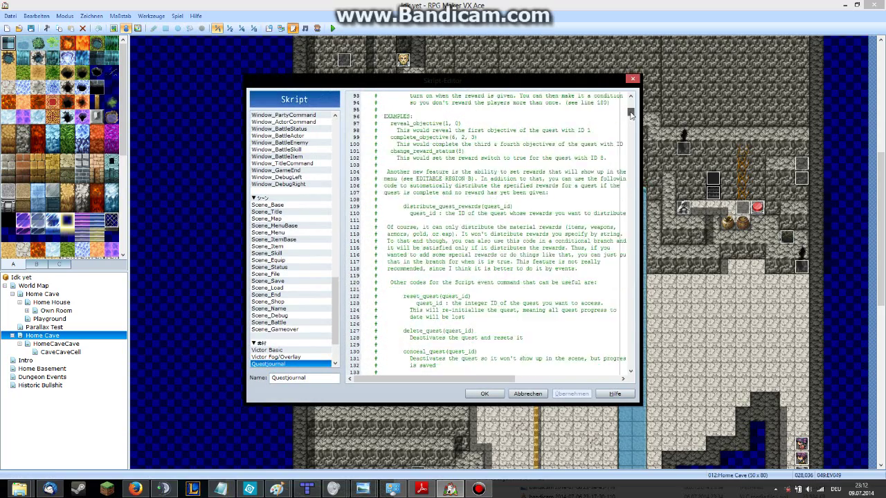
scroll(633, 130, down, 15)
click(479, 489)
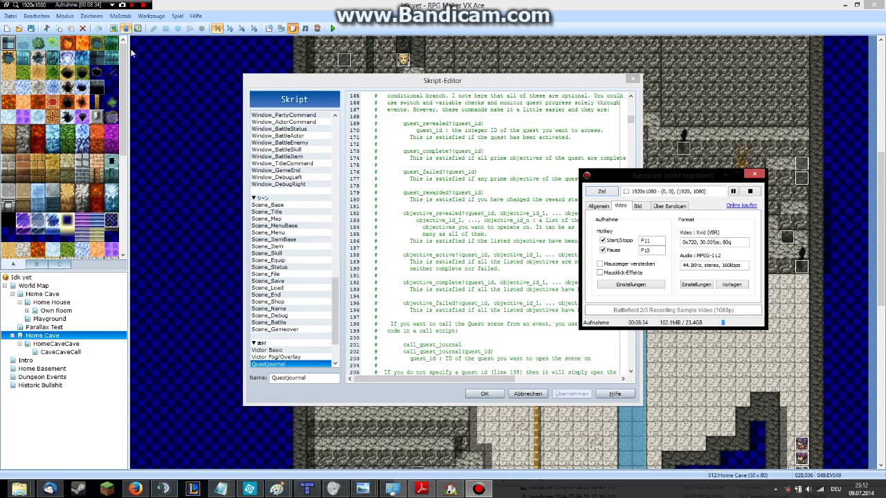
click(129, 6)
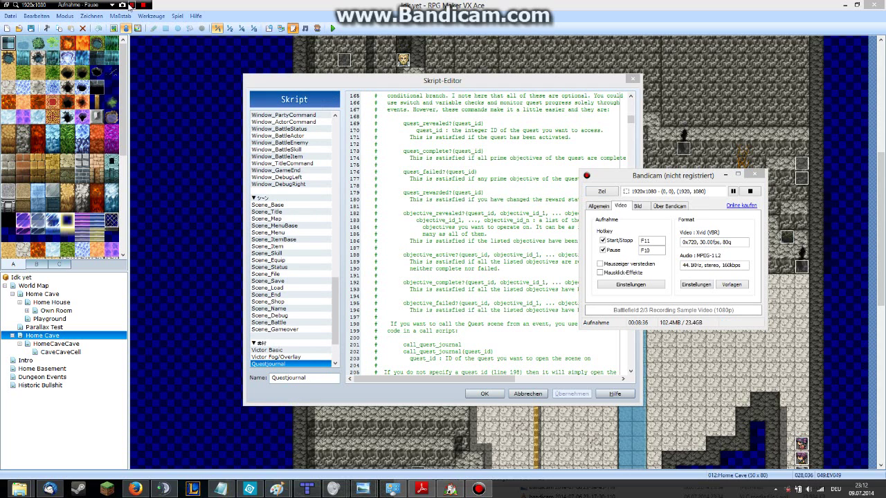
click(129, 6)
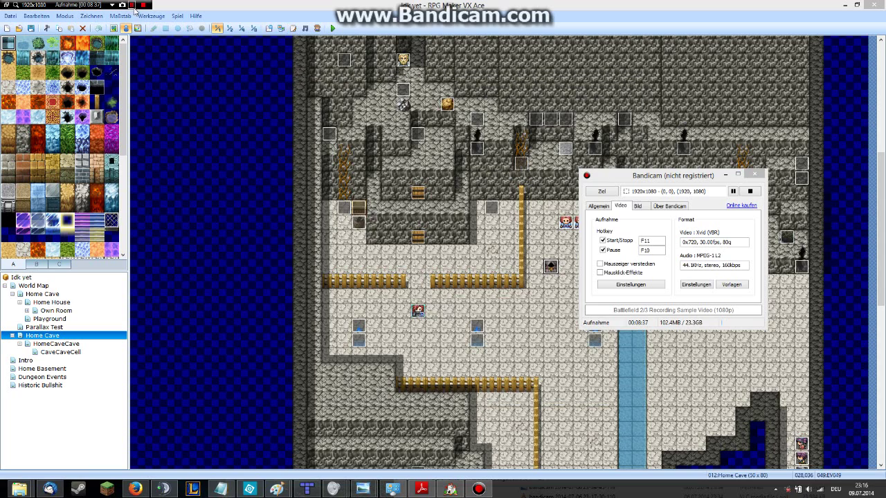
Reopen EV049, copy distribute_quest_rewards(quest_id) from the notes, and select the Thank you! message.
click(509, 309)
double_click(550, 266)
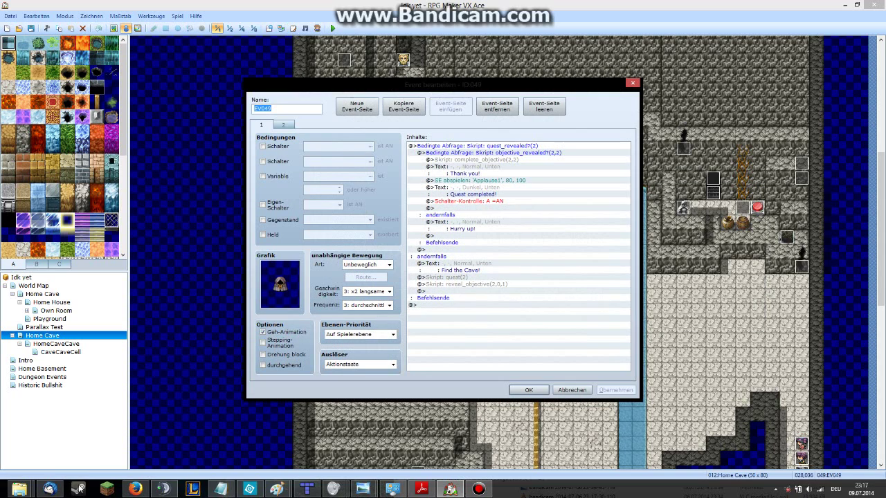
click(220, 489)
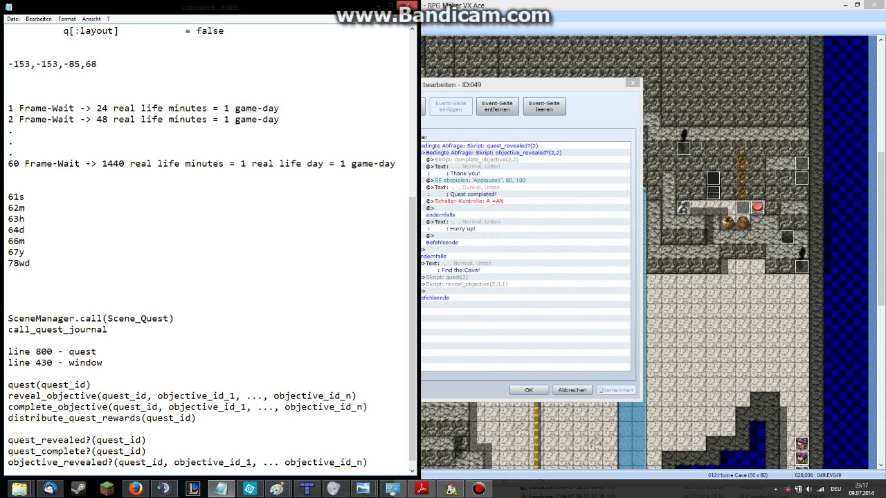
drag(196, 418, 5, 416)
key(ctrl+c)
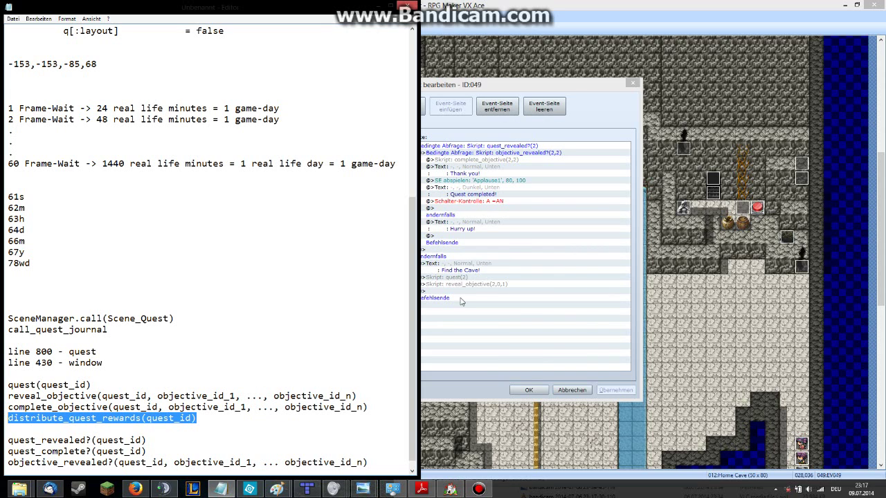
click(483, 267)
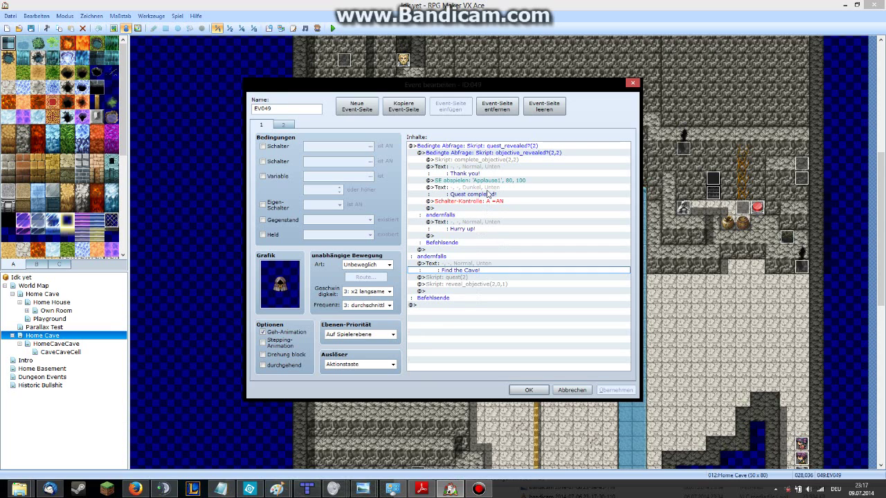
click(487, 180)
click(486, 170)
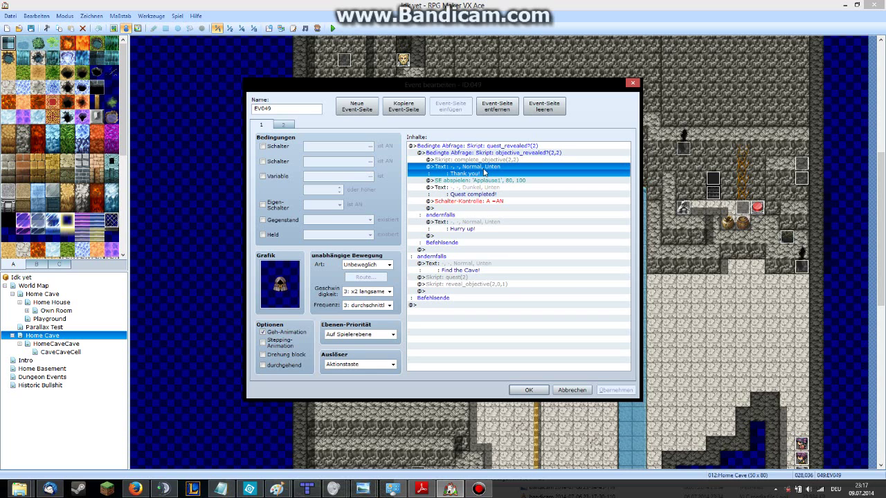
Insert a Script command calling distribute_quest_rewards(2) at the Thank you! message.
key(Insert)
click(481, 138)
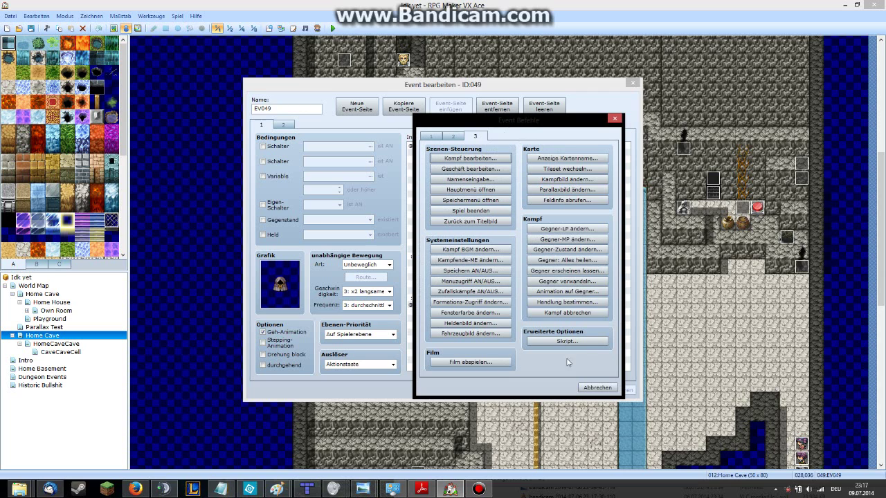
click(577, 340)
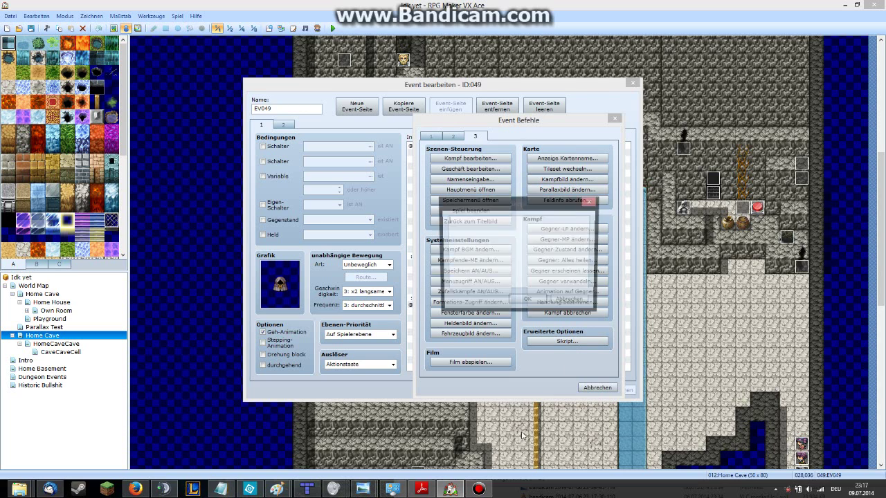
click(477, 489)
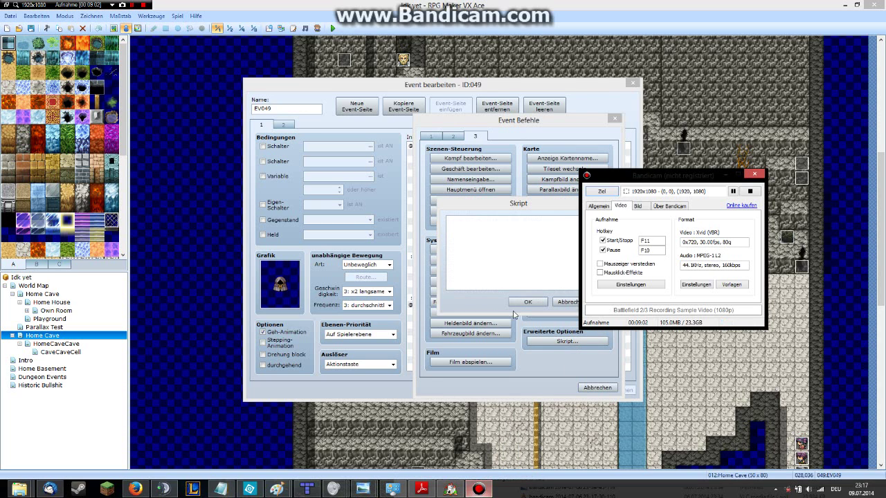
click(477, 489)
key(ctrl+v)
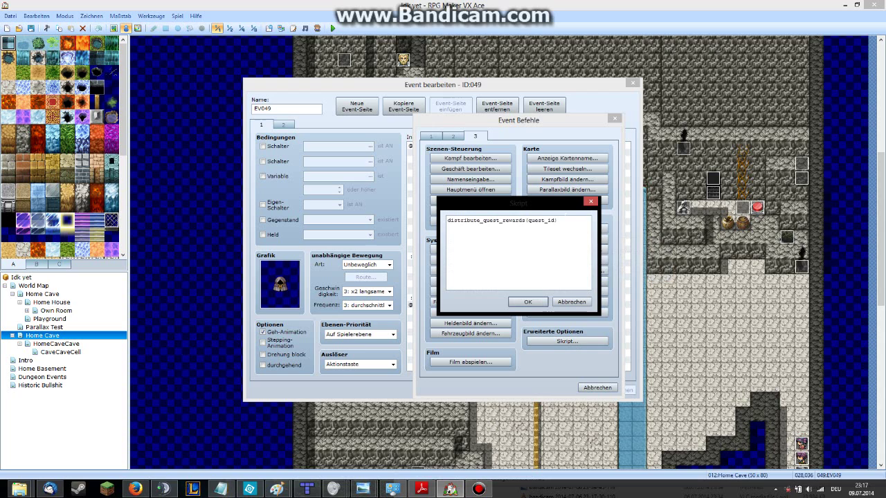
drag(527, 220, 555, 220)
text(2)
click(528, 302)
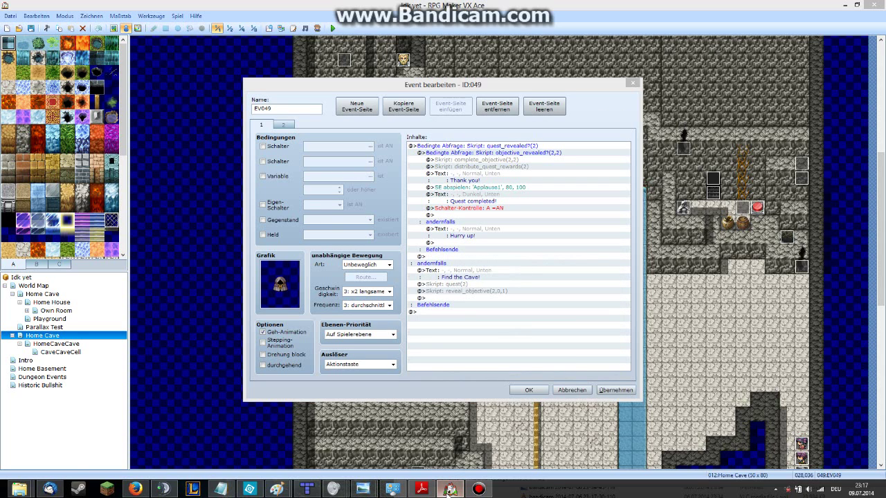
Apply the changes to event EV049 with Übernehmen.
click(478, 489)
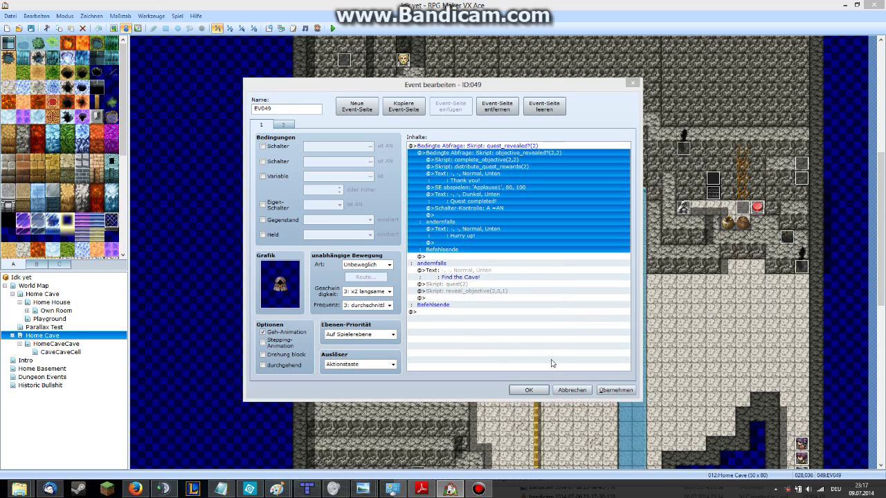
click(614, 389)
Close EV049's editor and open HomeCaveCave under Dungeon Events in the map tree.
click(538, 393)
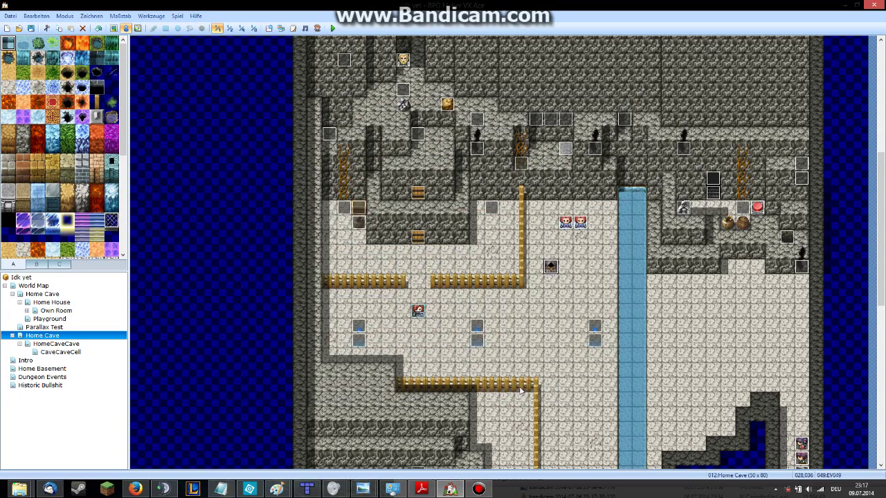
click(65, 377)
click(484, 491)
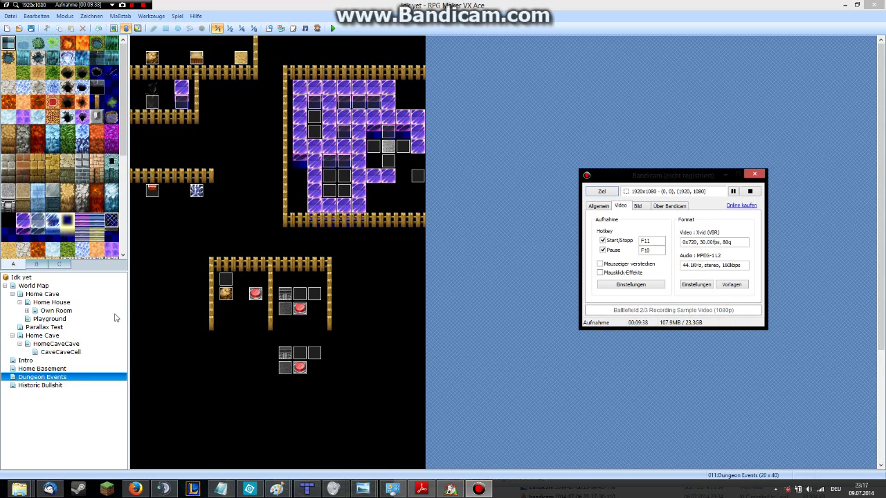
click(67, 336)
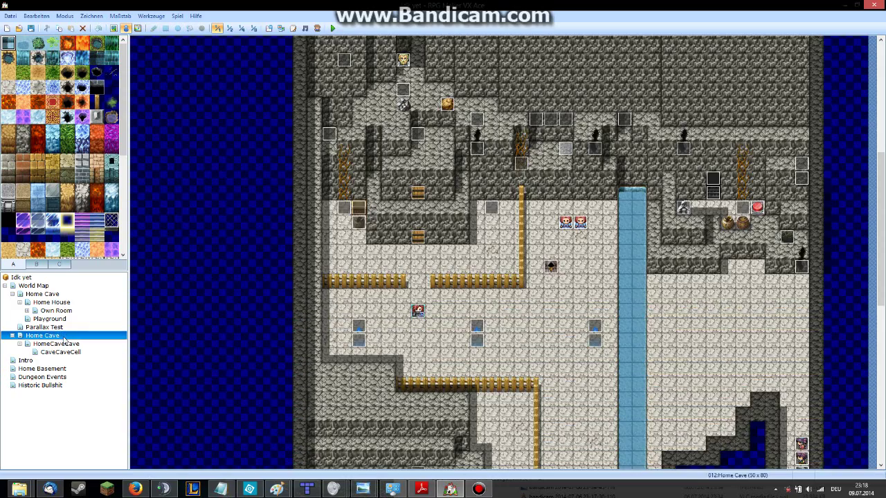
click(63, 336)
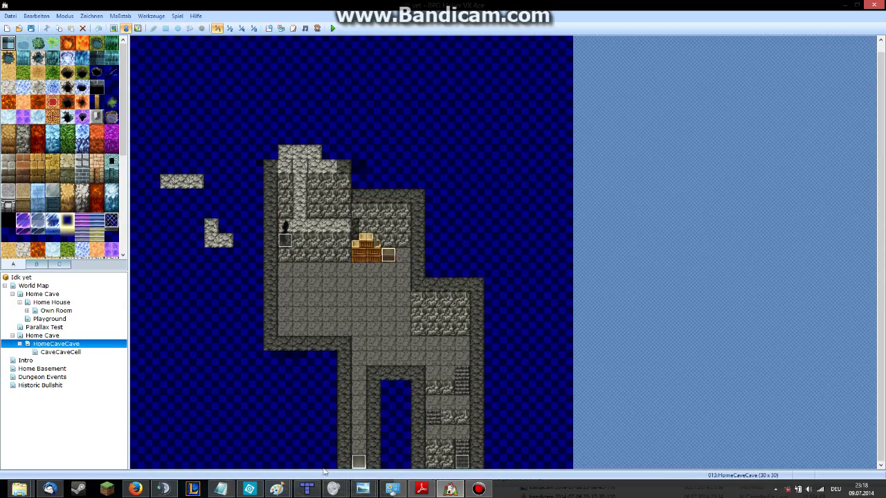
click(470, 491)
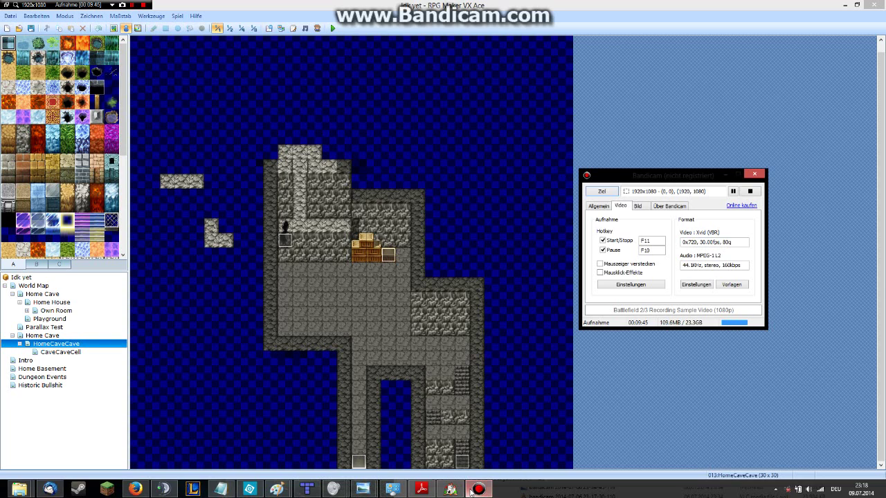